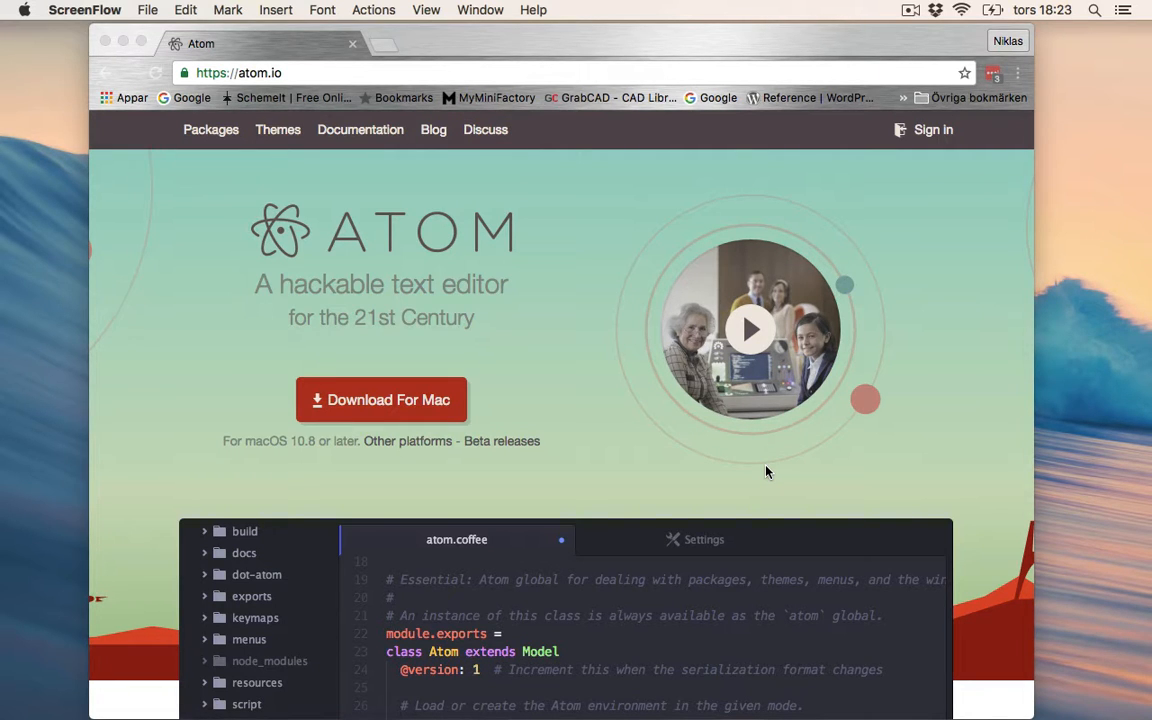
# Look over the atom.io home page and download the Atom editor for Mac
pyautogui.scroll(-10, 767, 472)
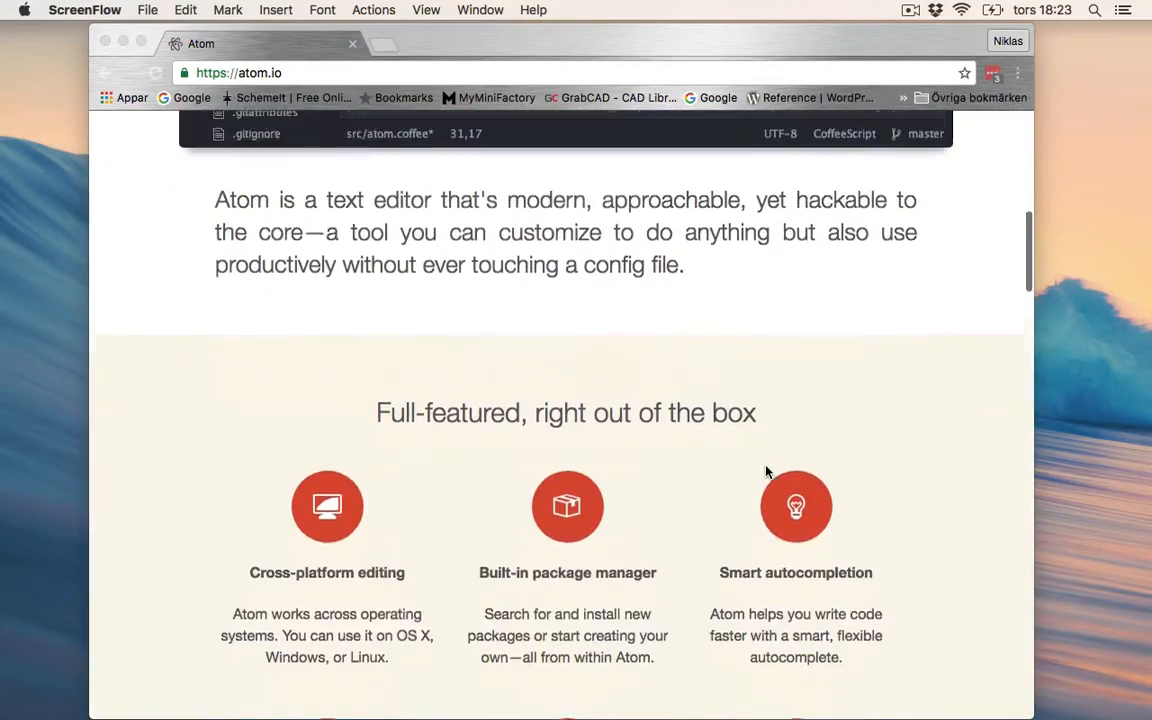
pyautogui.scroll(-15, 767, 472)
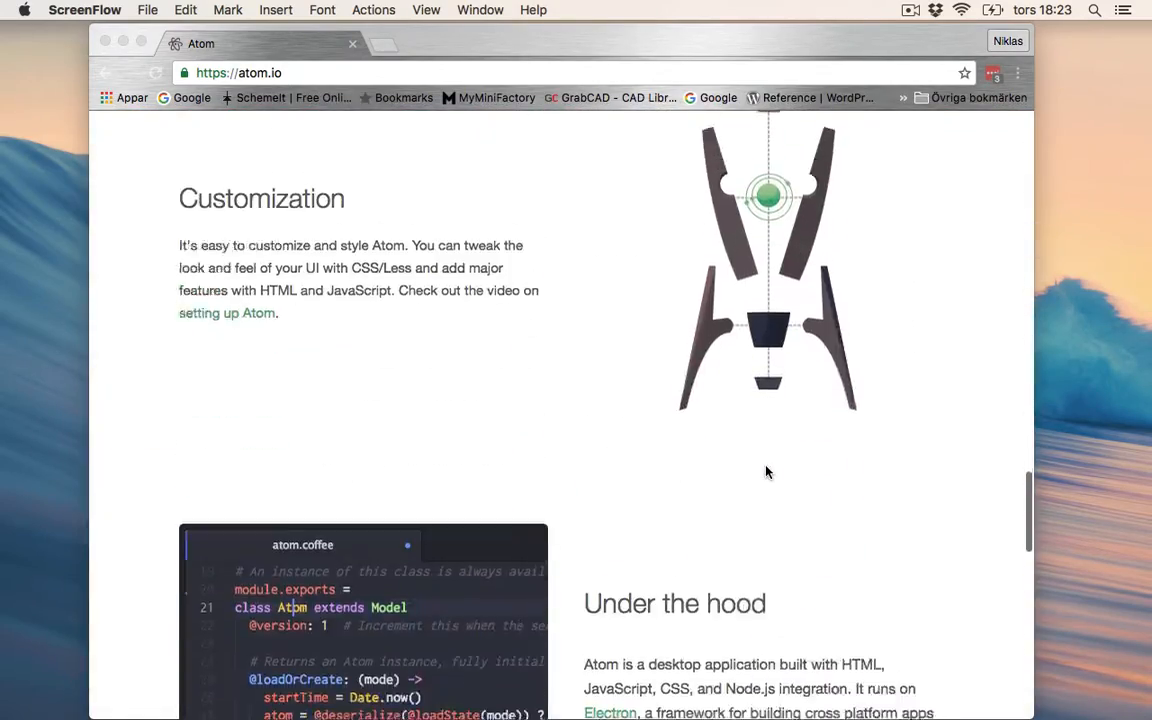
pyautogui.scroll(-10, 767, 472)
pyautogui.scroll(20, 767, 472)
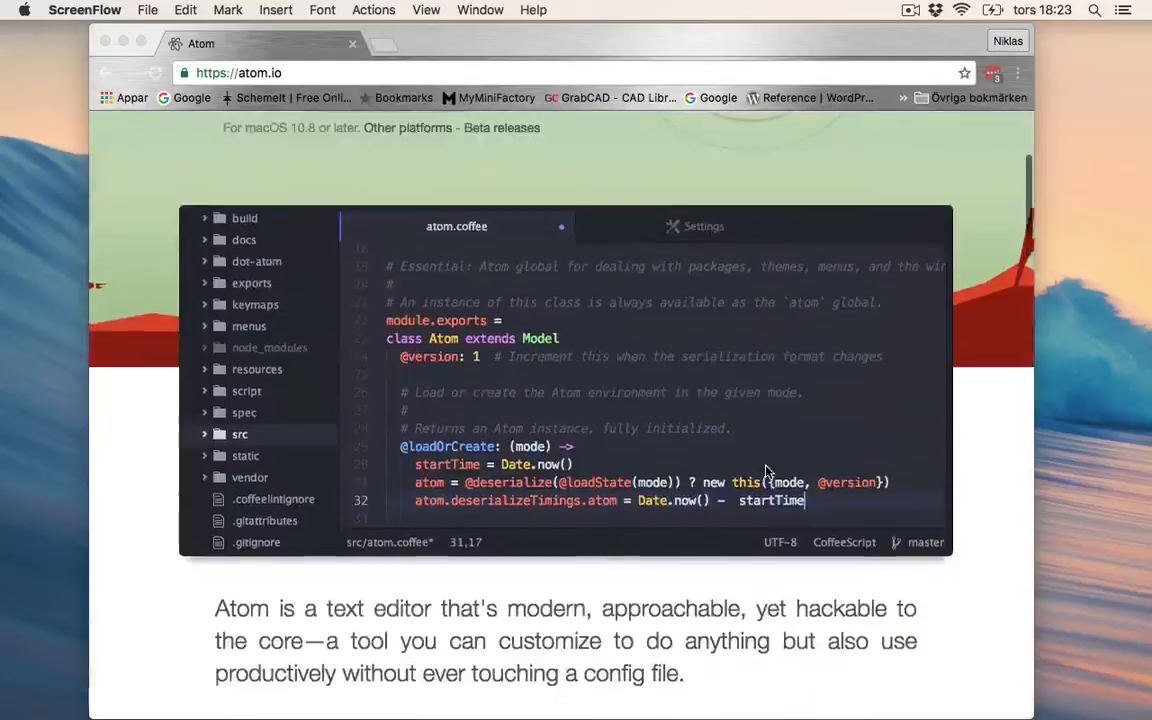
pyautogui.scroll(5, 767, 472)
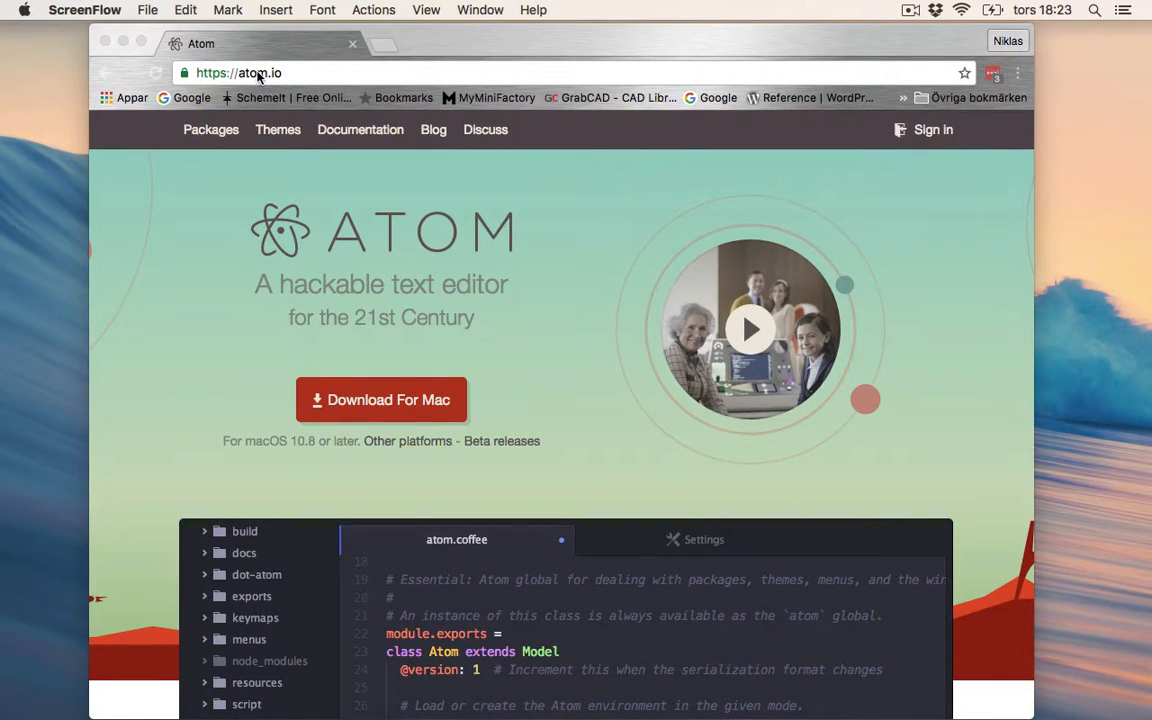
pyautogui.click(405, 407)
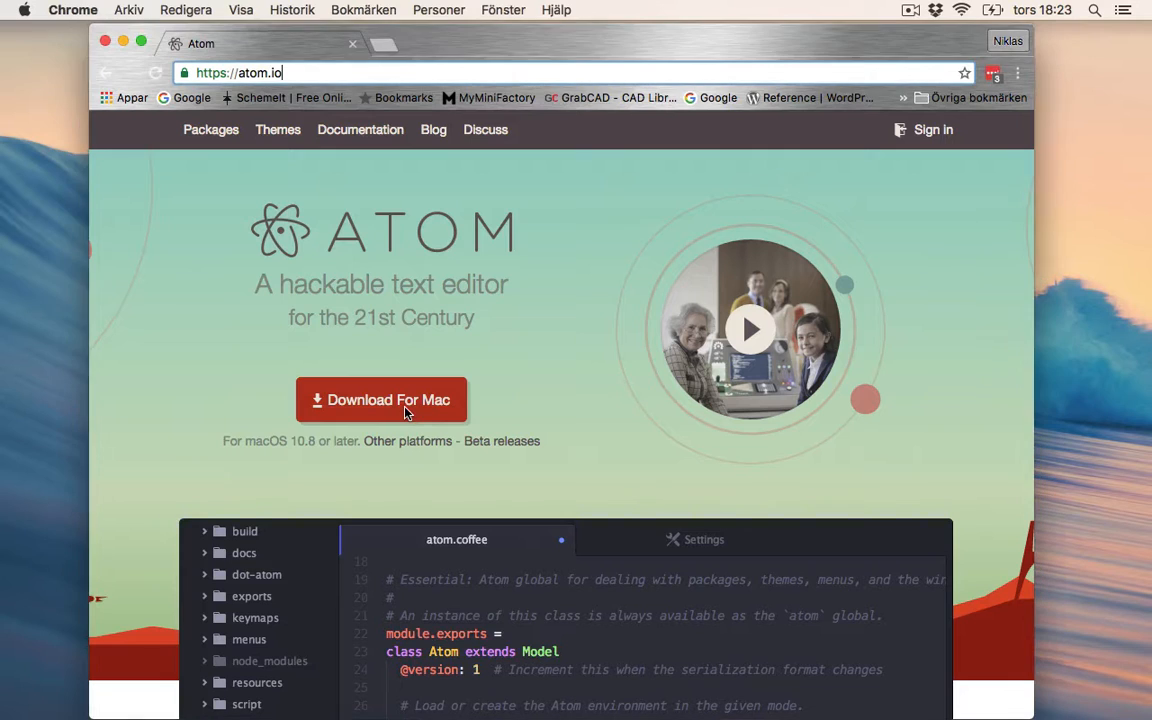
pyautogui.click(405, 412)
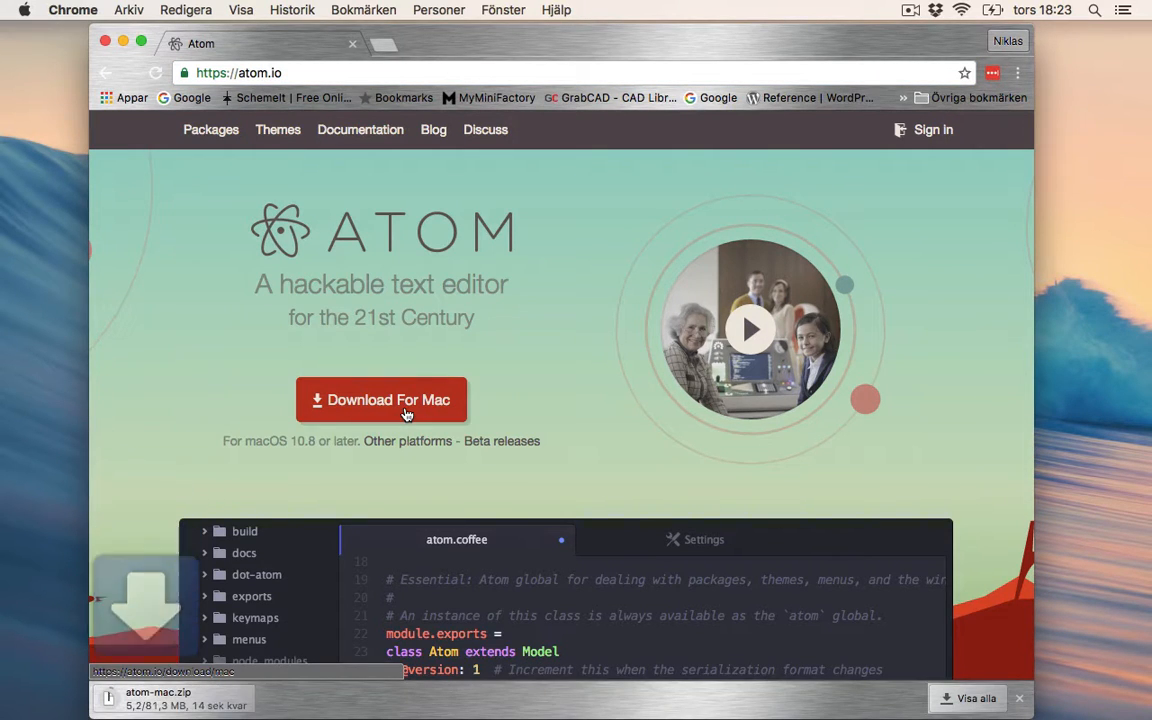
# Show the downloaded atom-mac.zip in Finder and unpack the archive
pyautogui.click(270, 698)
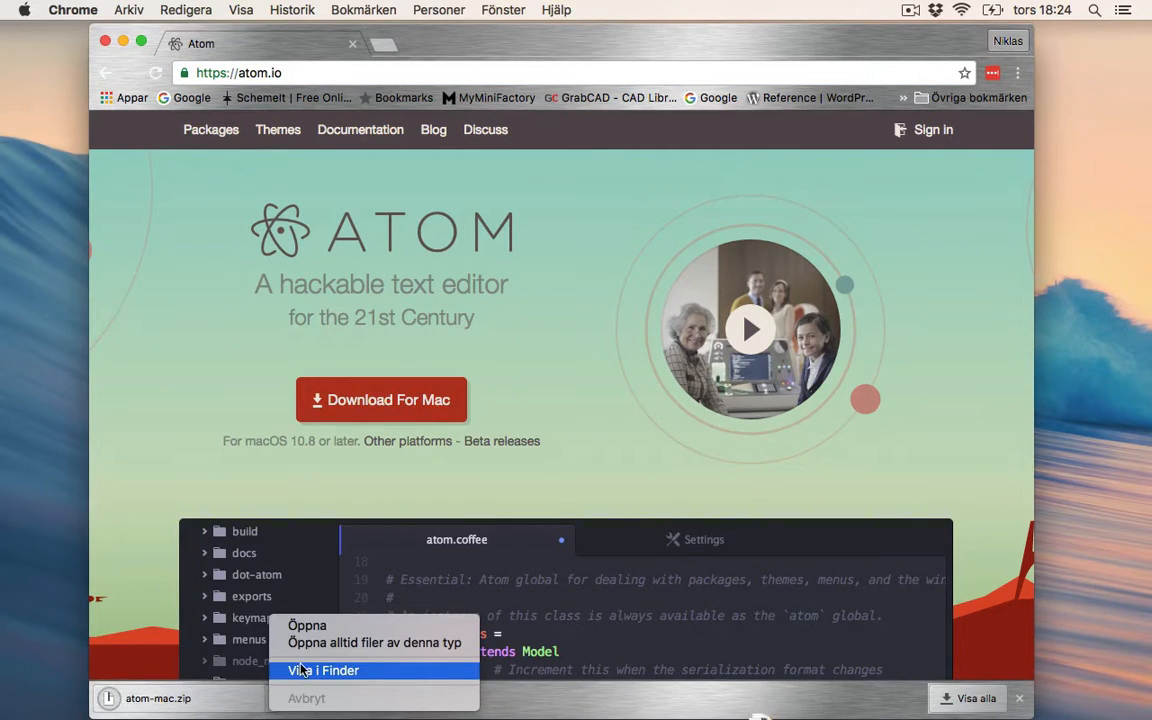
pyautogui.click(301, 670)
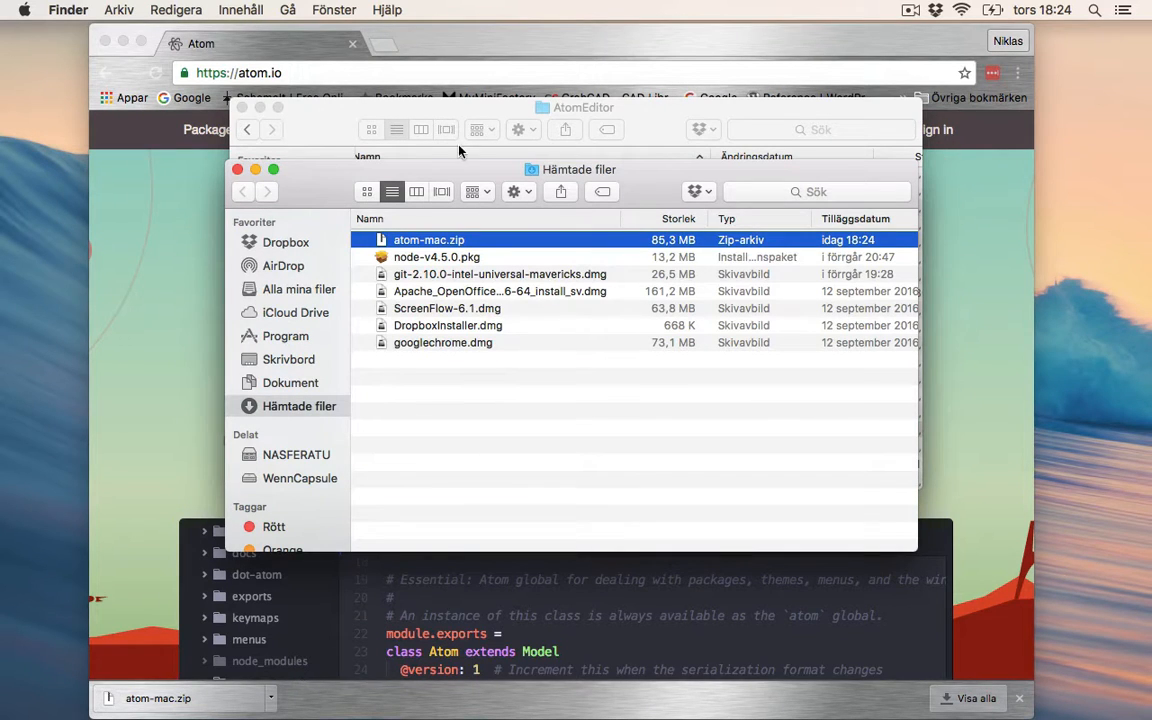
pyautogui.doubleClick(413, 241)
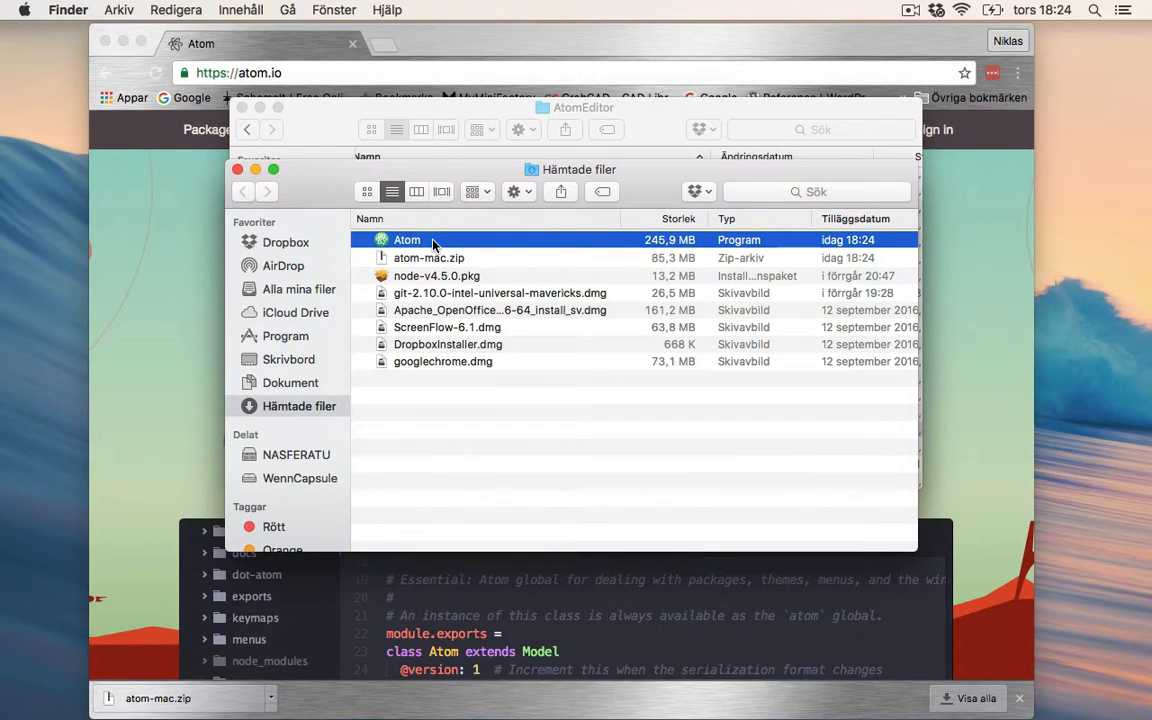
# Launch the unpacked Atom app from the Hämtade filer folder, allow it to open, and quit it
pyautogui.doubleClick(432, 243)
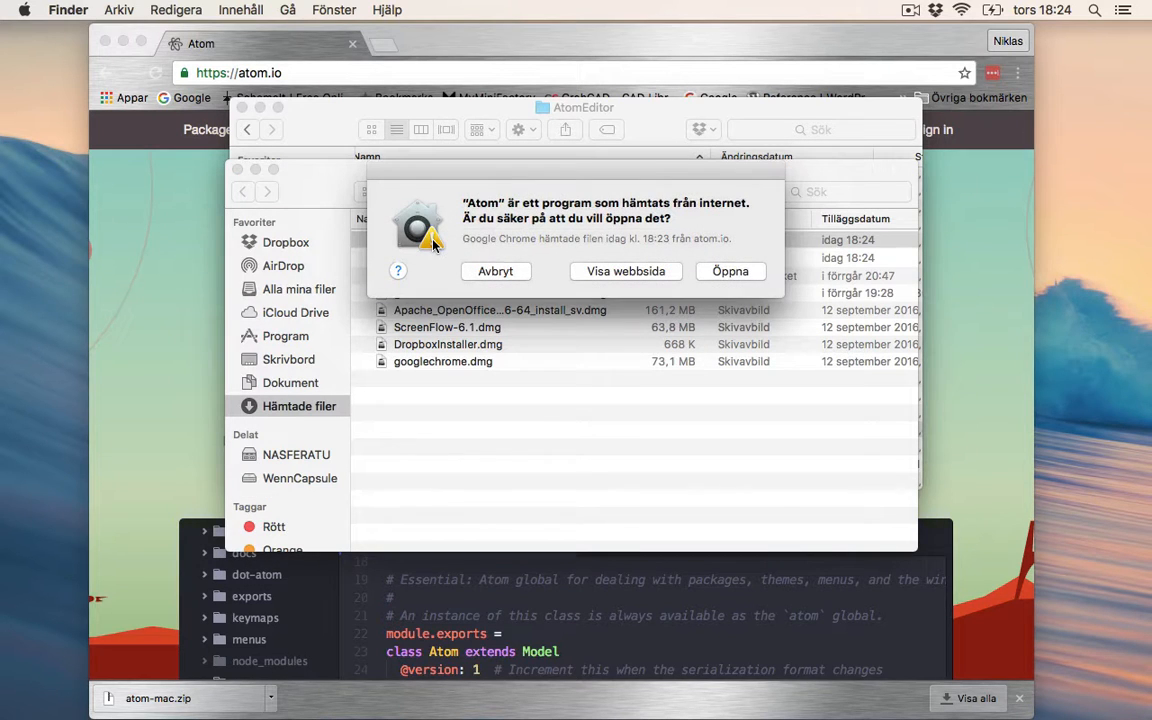
pyautogui.click(733, 273)
pyautogui.click(733, 272)
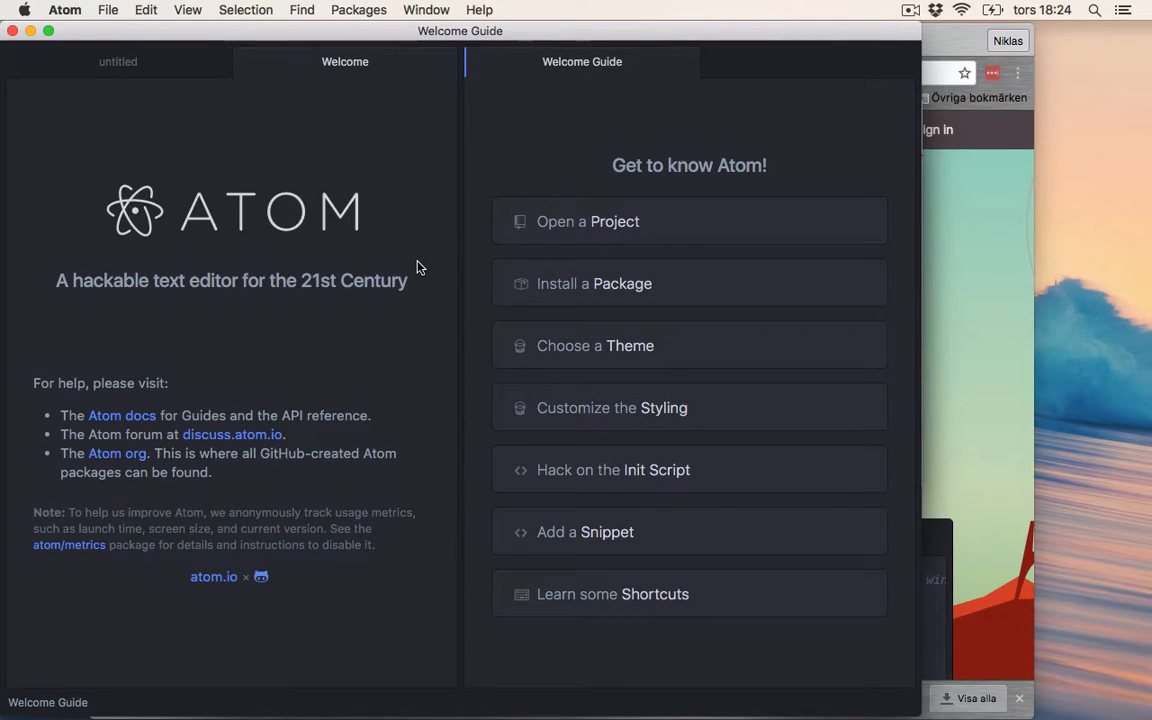
pyautogui.click(60, 11)
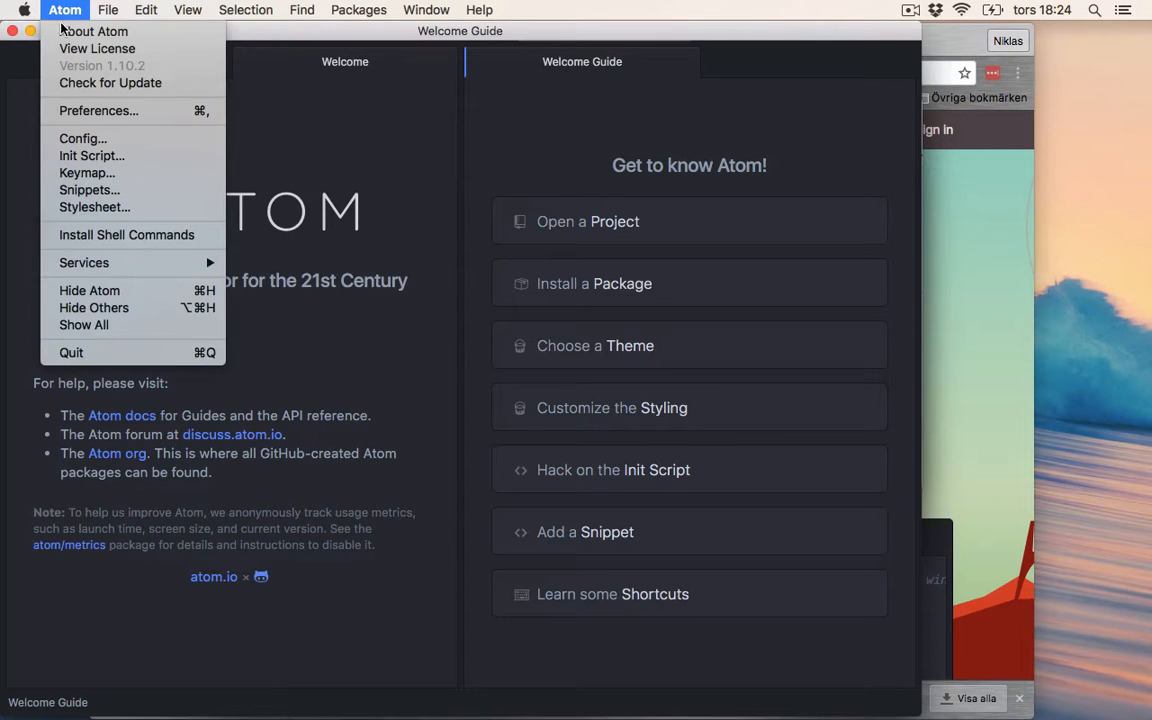
pyautogui.click(72, 352)
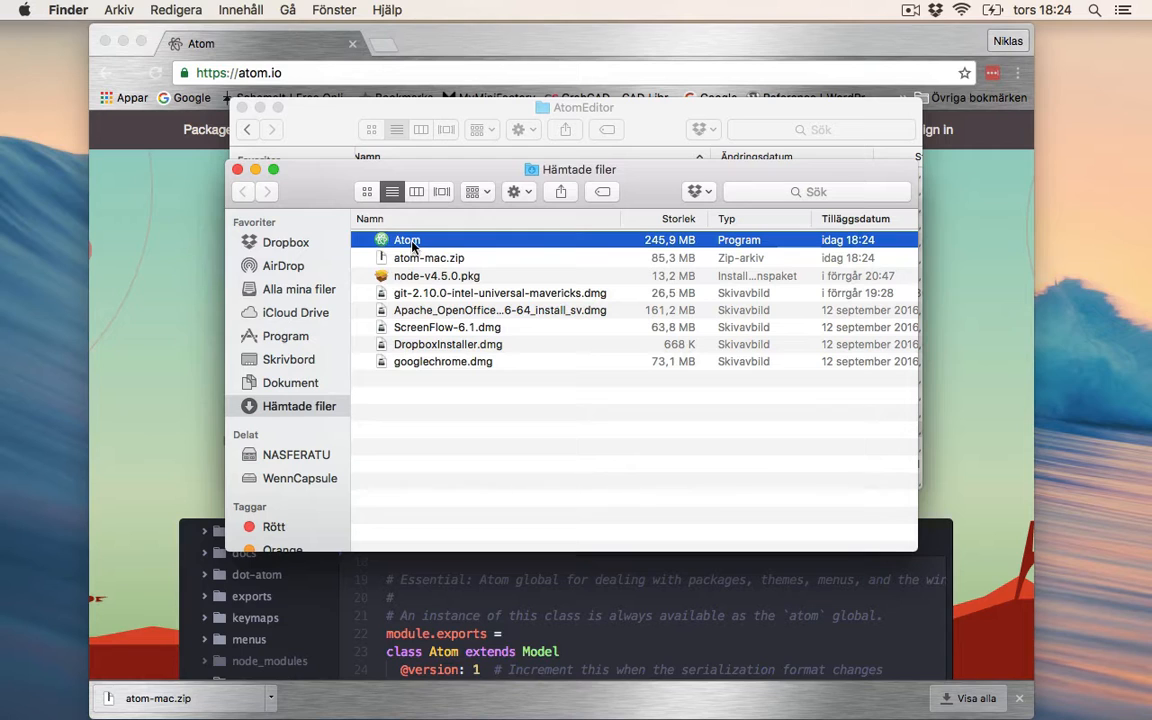
# Copy the Atom app from the Hämtade filer folder into the Program folder
pyautogui.press('Return')
pyautogui.press('super+c')
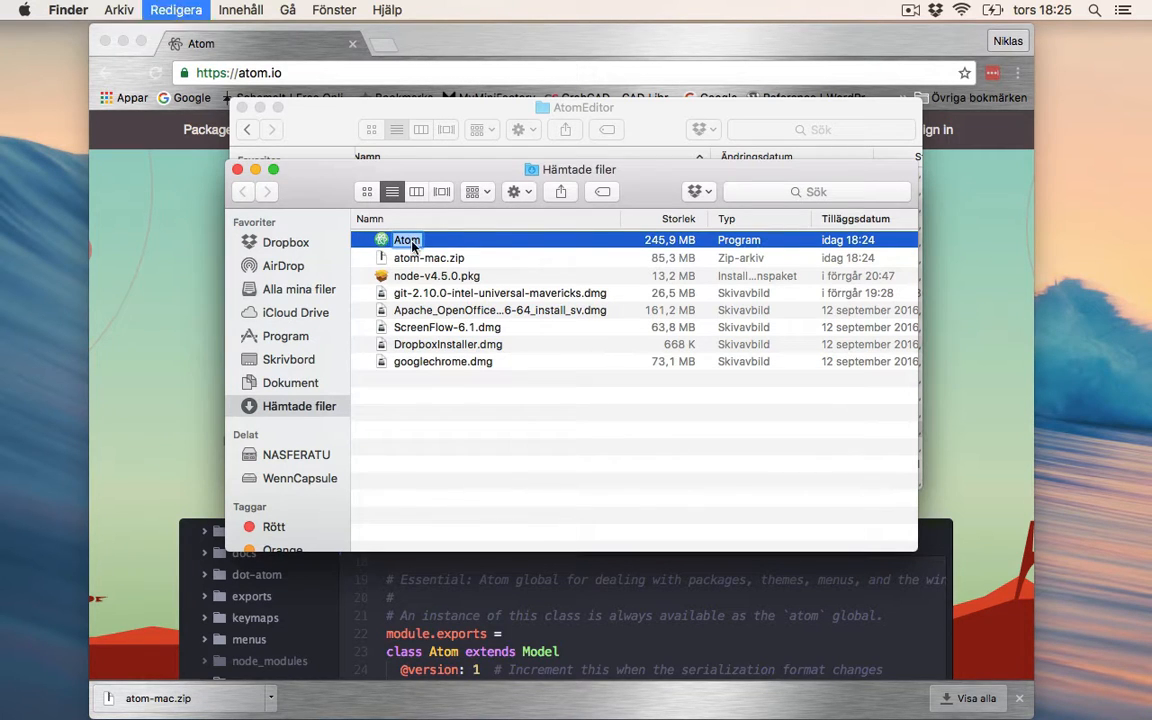
pyautogui.press('Down')
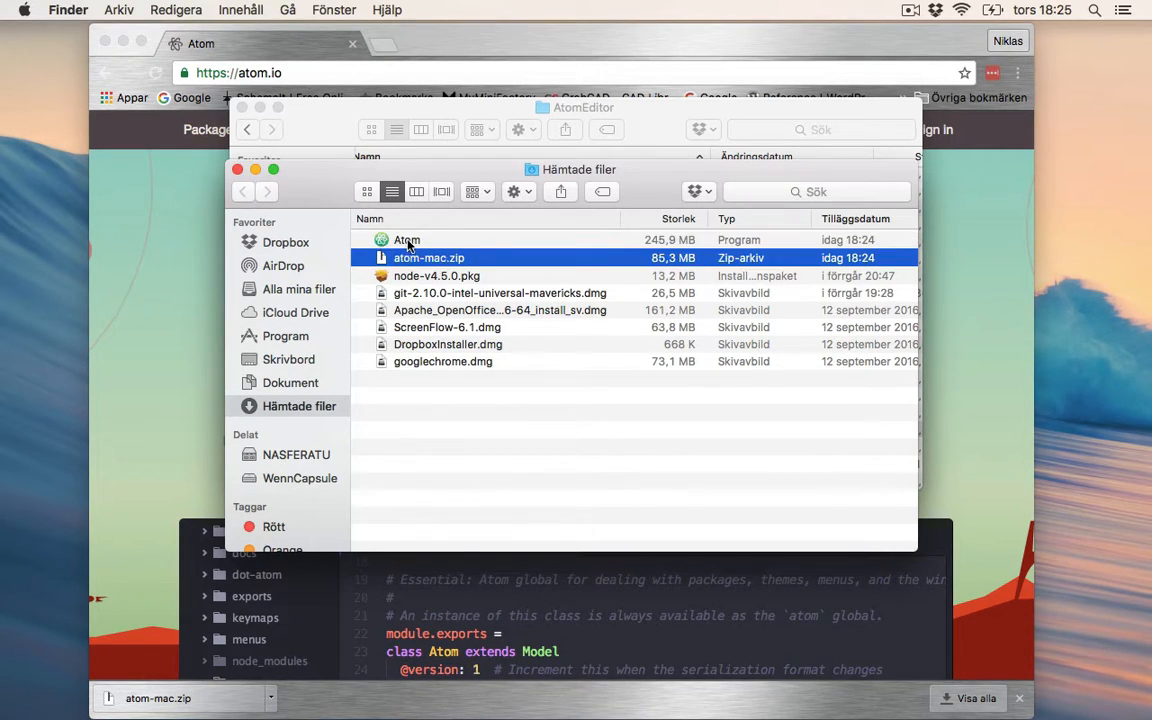
pyautogui.press('Up')
pyautogui.press('super+c')
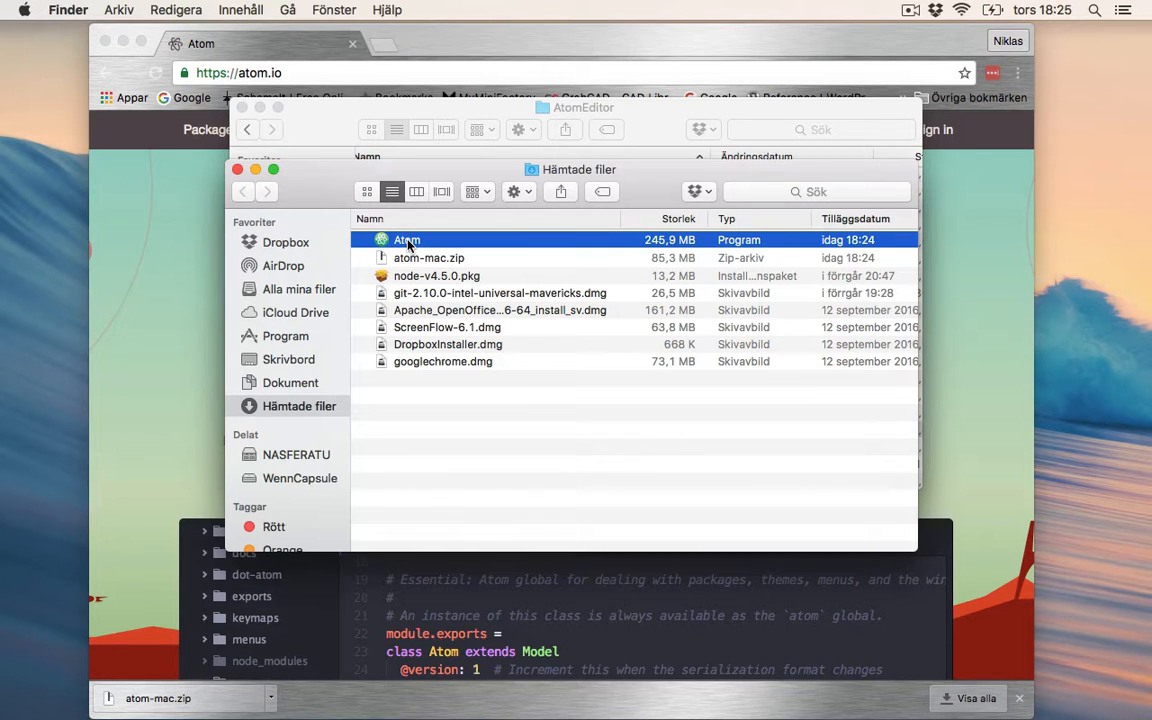
pyautogui.click(296, 336)
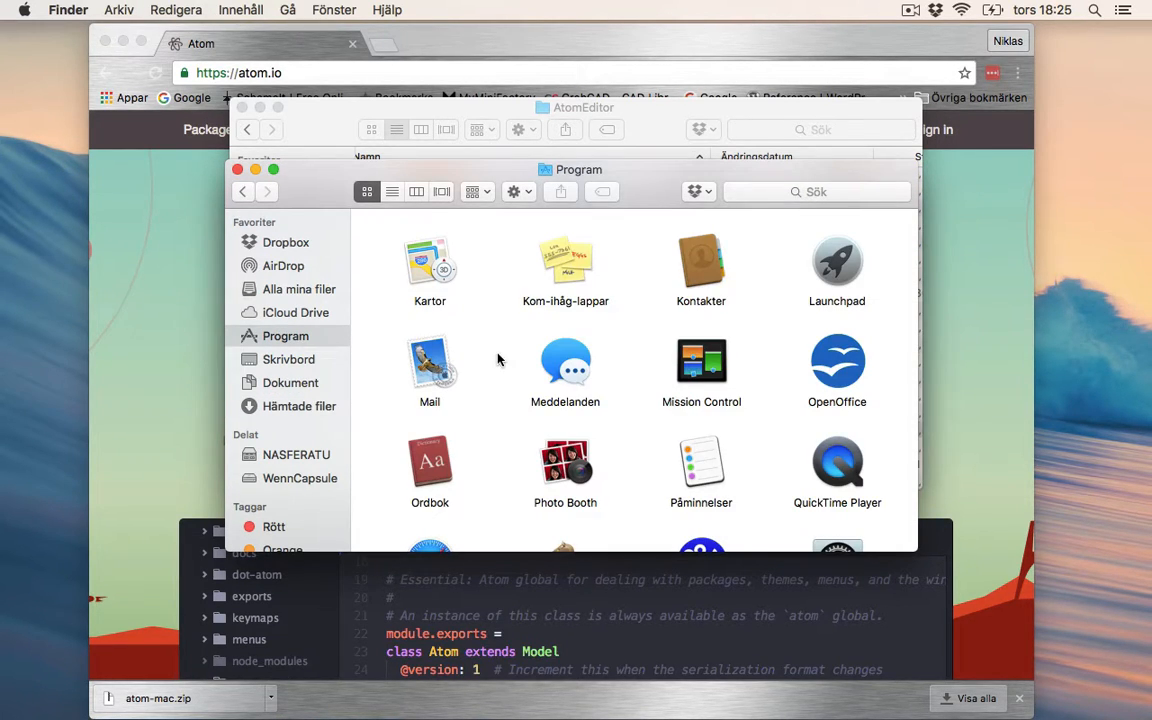
pyautogui.press('super+v')
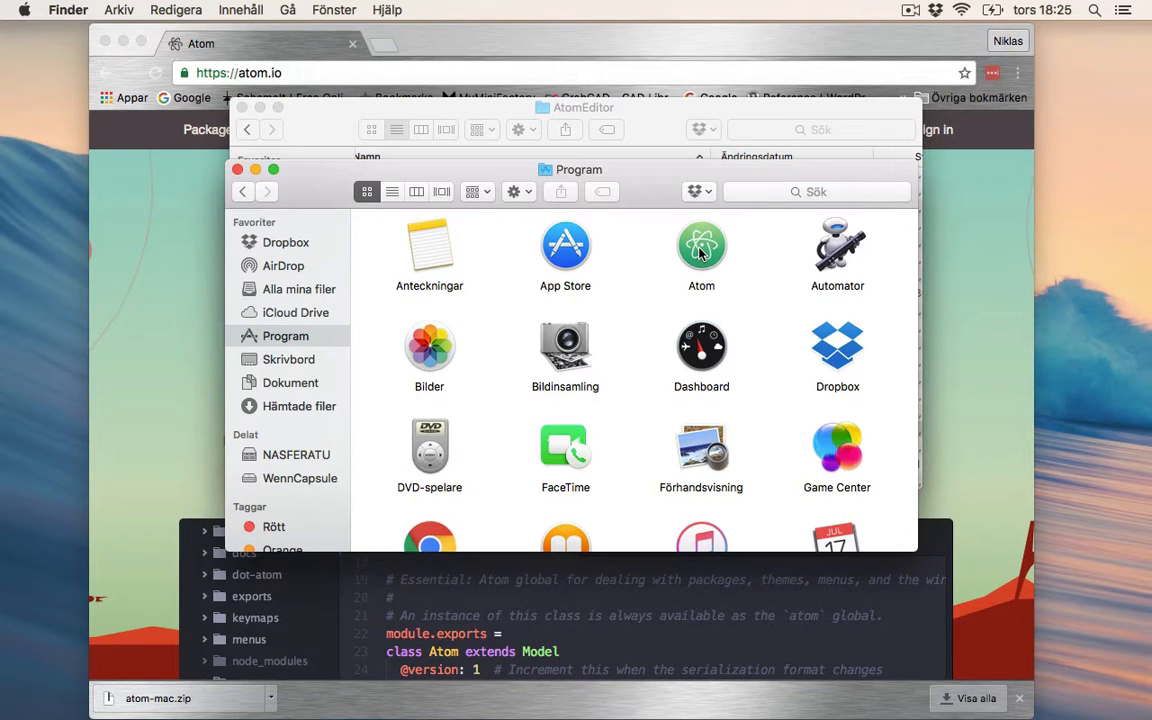
# Launch Atom from the Program folder and set it to stay in the Dock
pyautogui.doubleClick(700, 253)
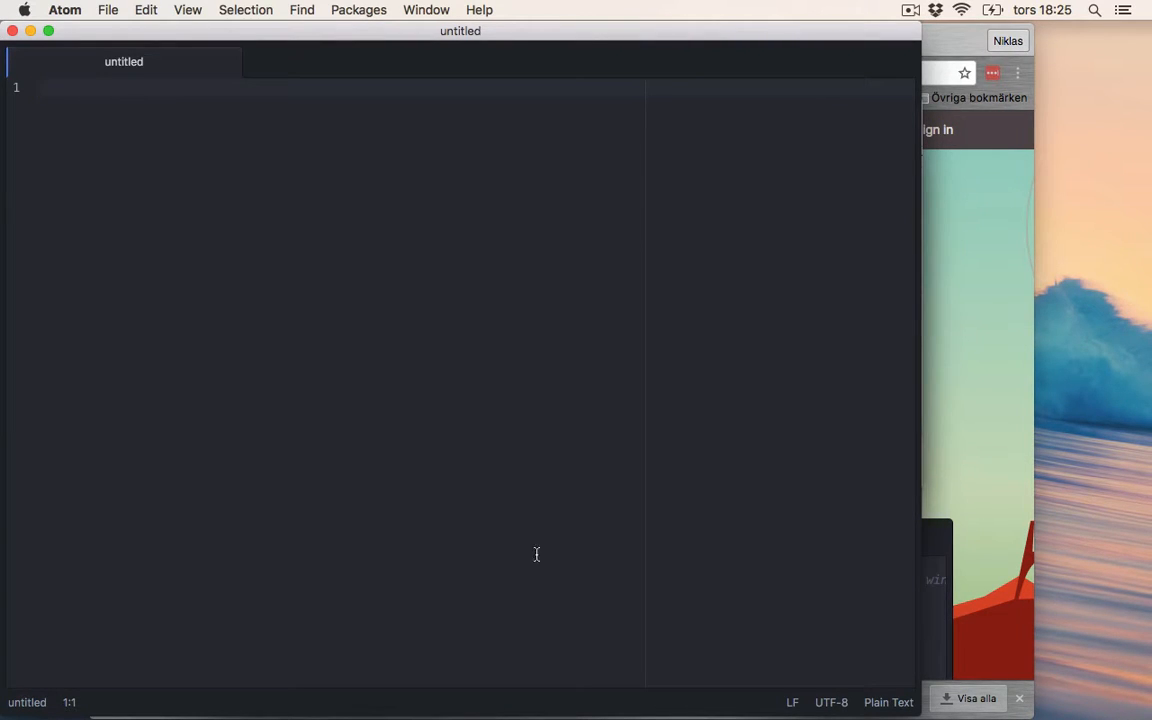
pyautogui.moveTo(513, 712)
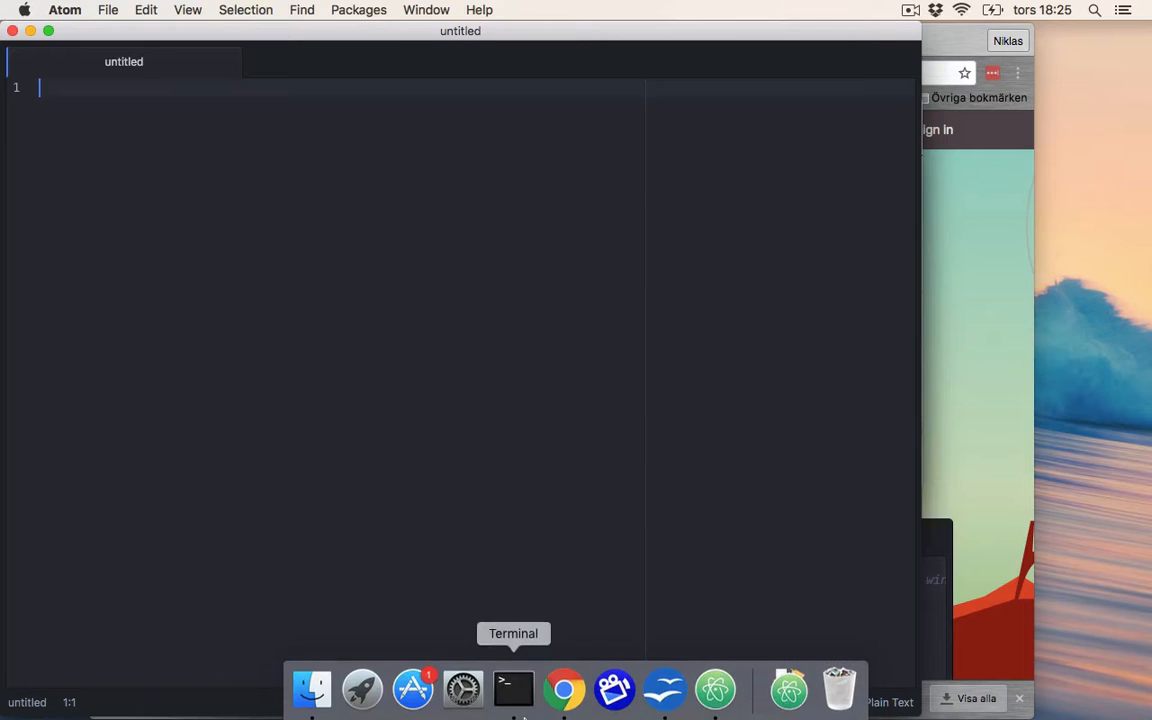
pyautogui.click(716, 690)
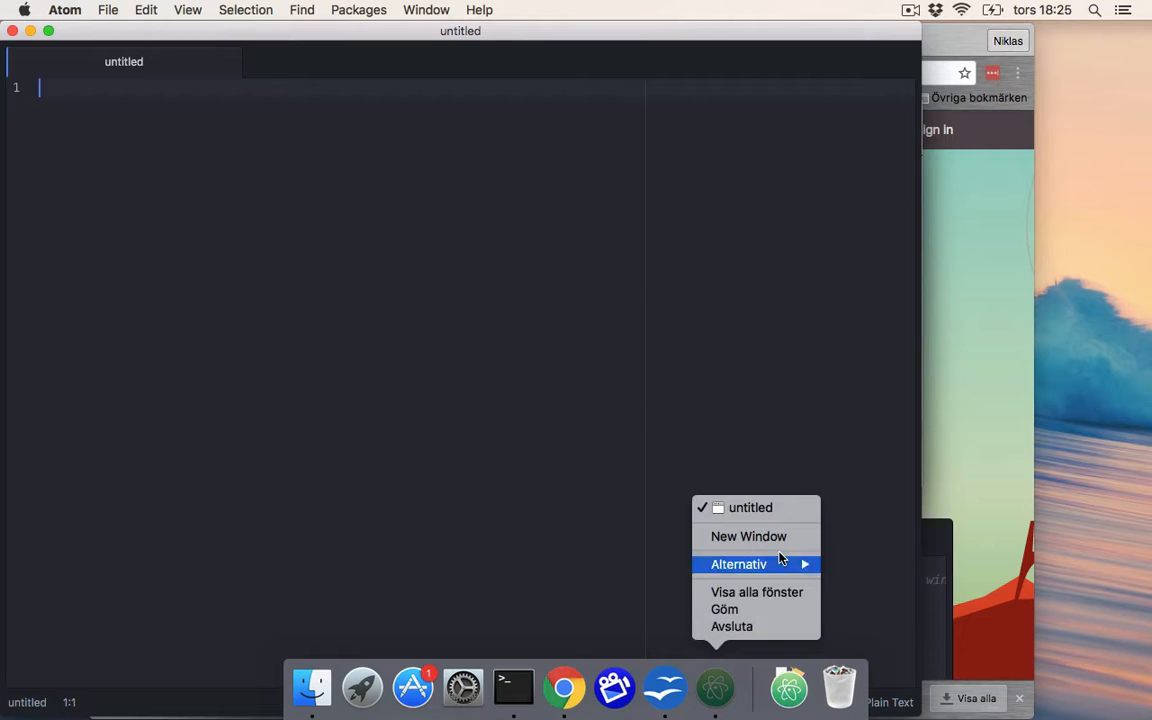
pyautogui.moveTo(783, 564)
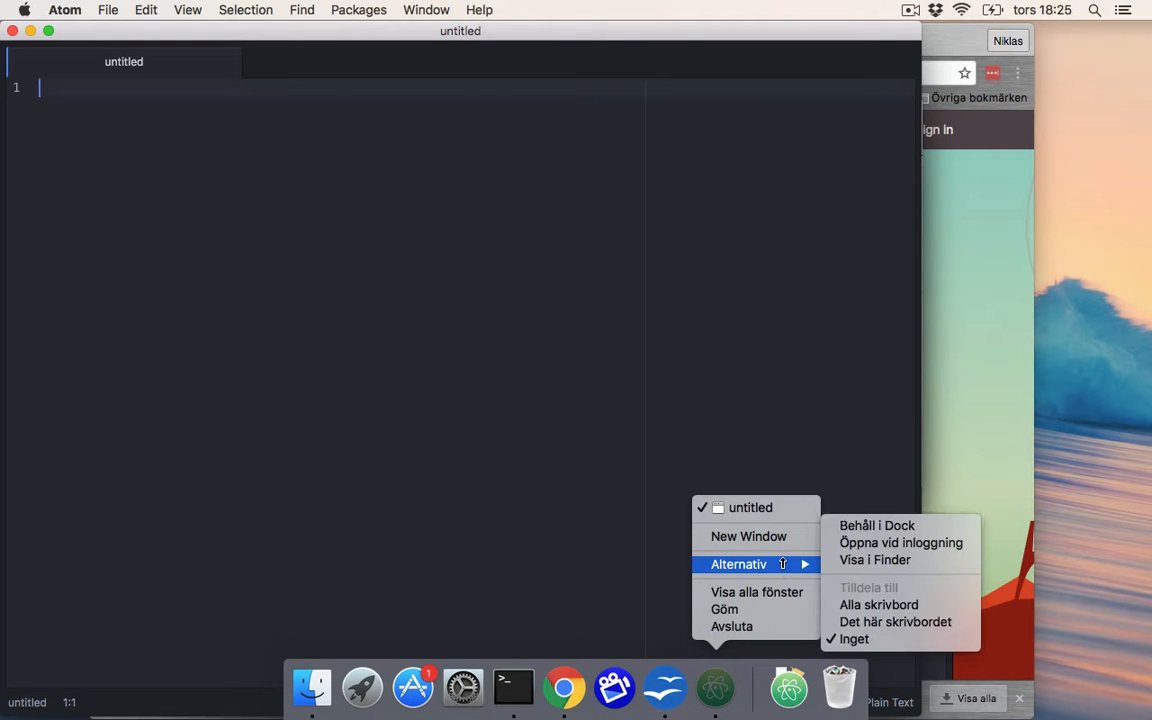
pyautogui.click(866, 527)
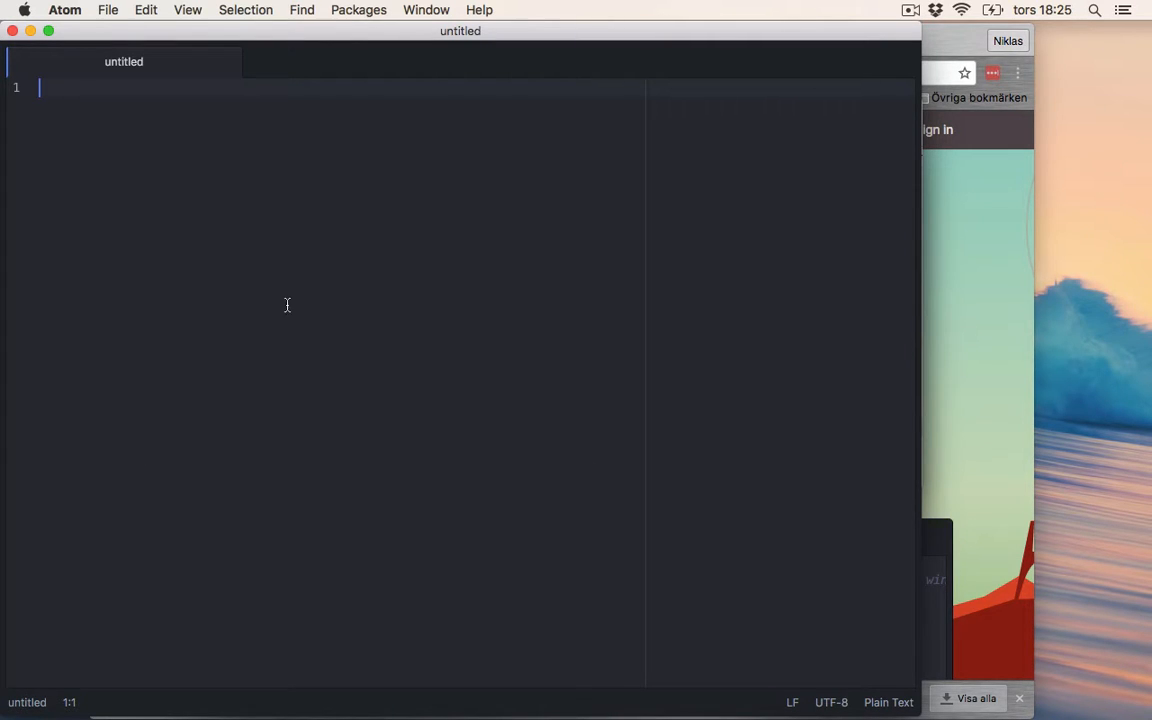
# Move the Atom window away from the screen edge and open the editor's preferences
pyautogui.moveTo(524, 33); pyautogui.dragTo(607, 36)
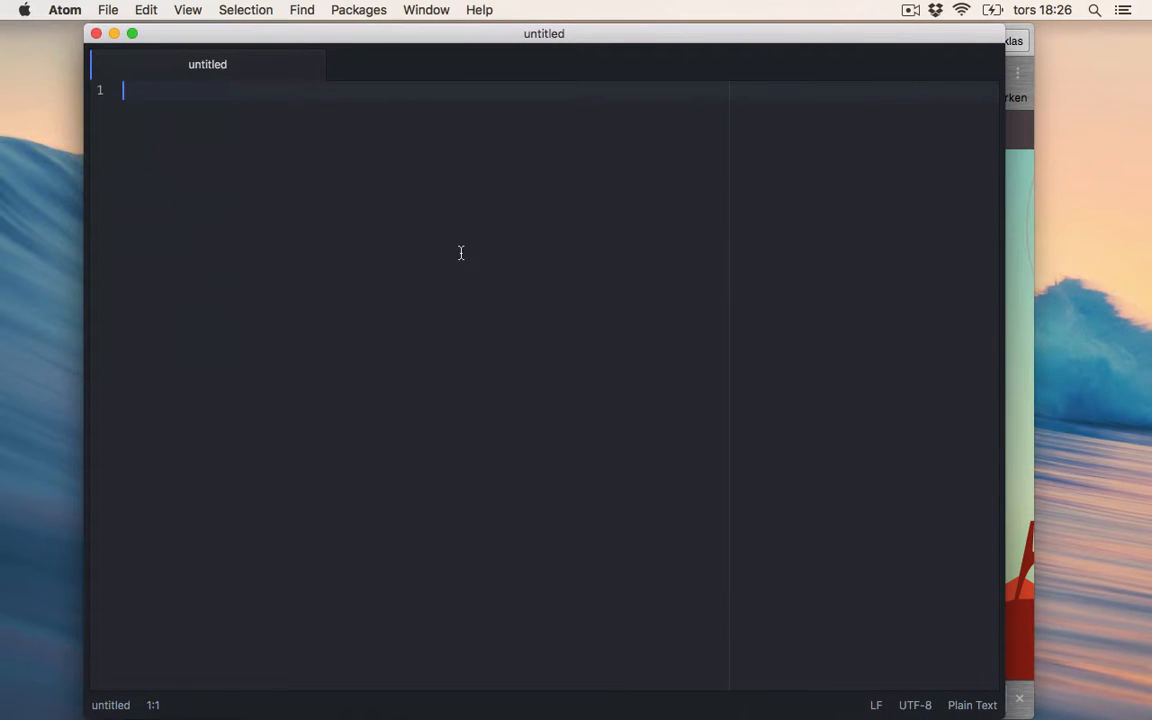
pyautogui.click(65, 12)
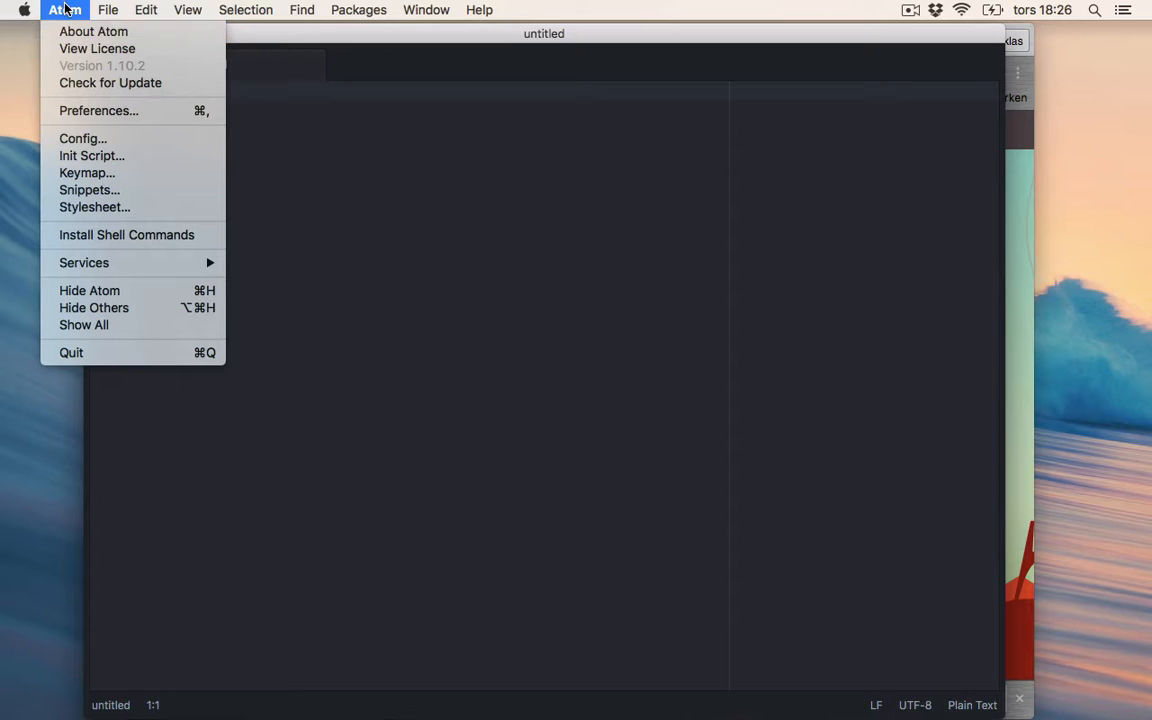
pyautogui.click(84, 112)
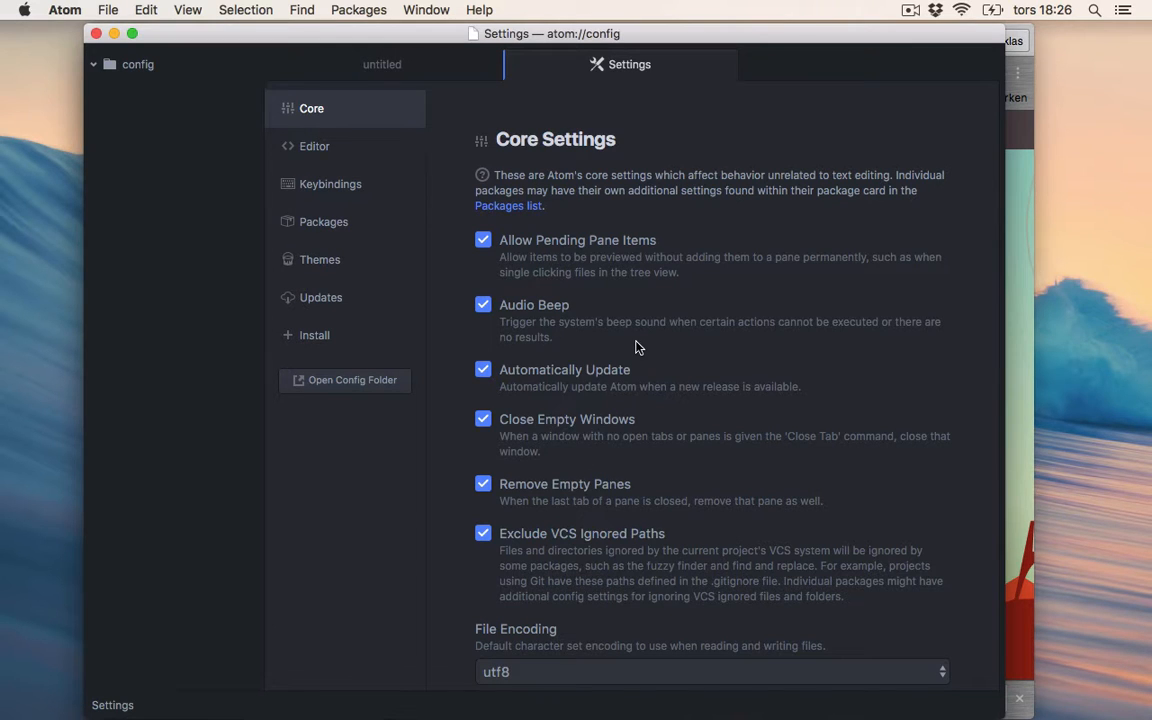
# Look through the Editor, Keybindings, Packages, Themes, Updates and Install settings, including both the package and theme install options
pyautogui.click(314, 147)
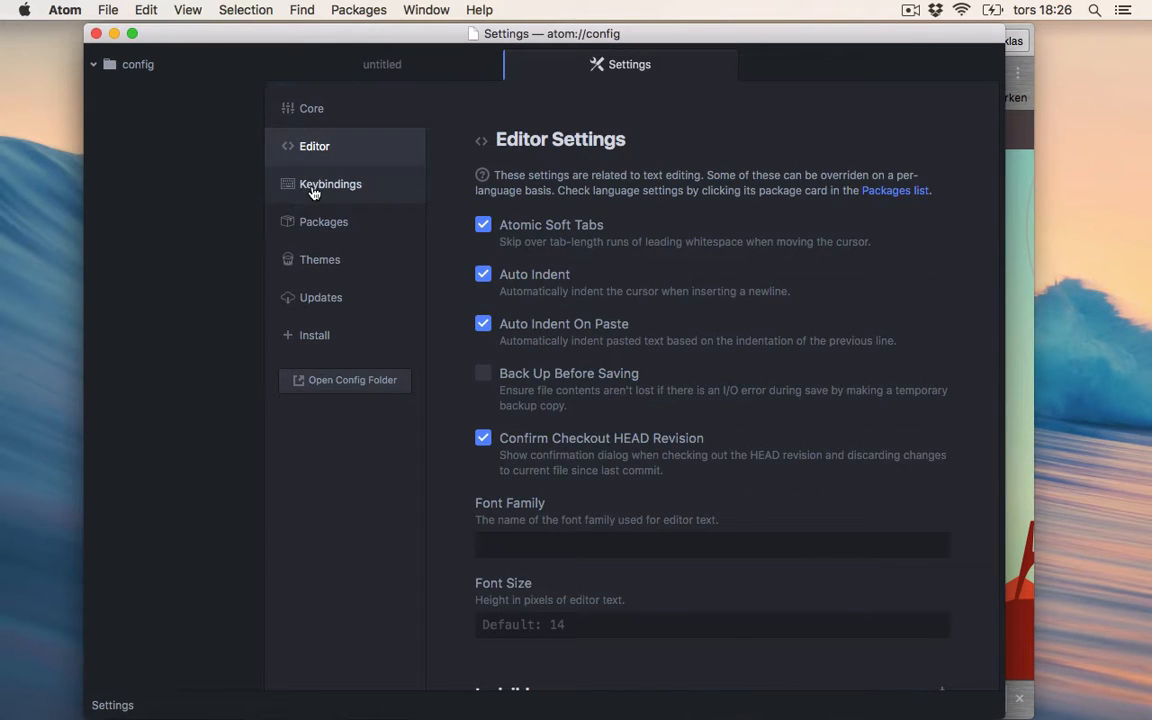
pyautogui.click(313, 191)
pyautogui.click(314, 220)
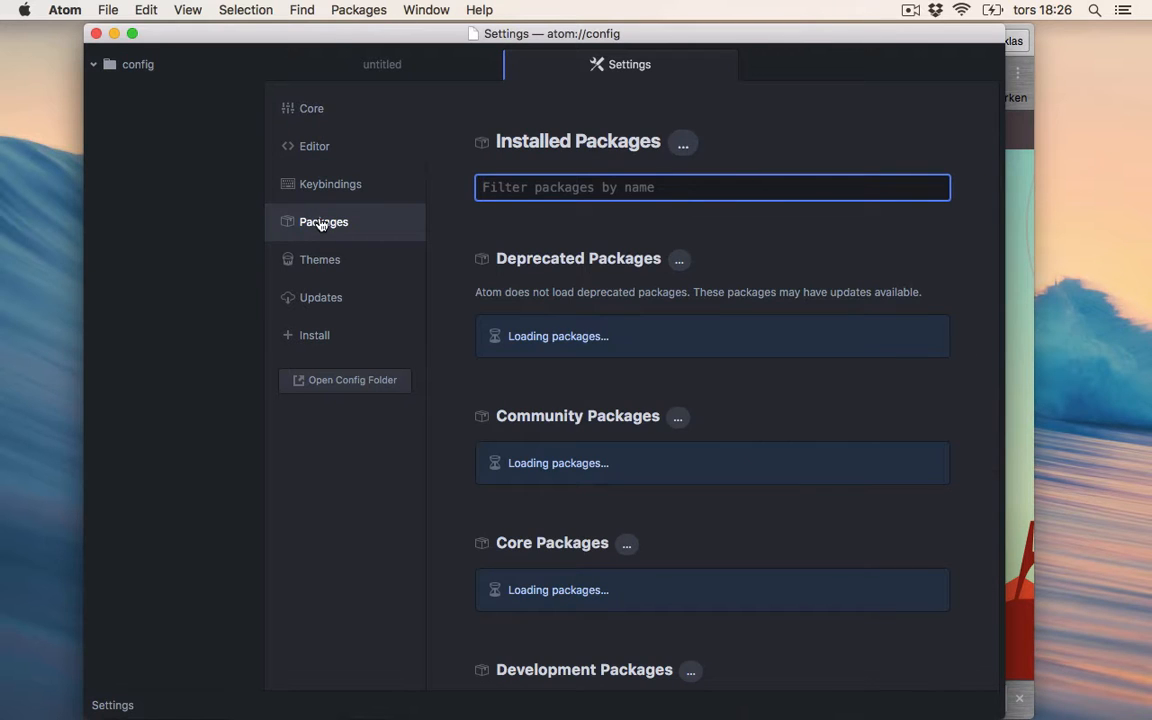
pyautogui.click(313, 264)
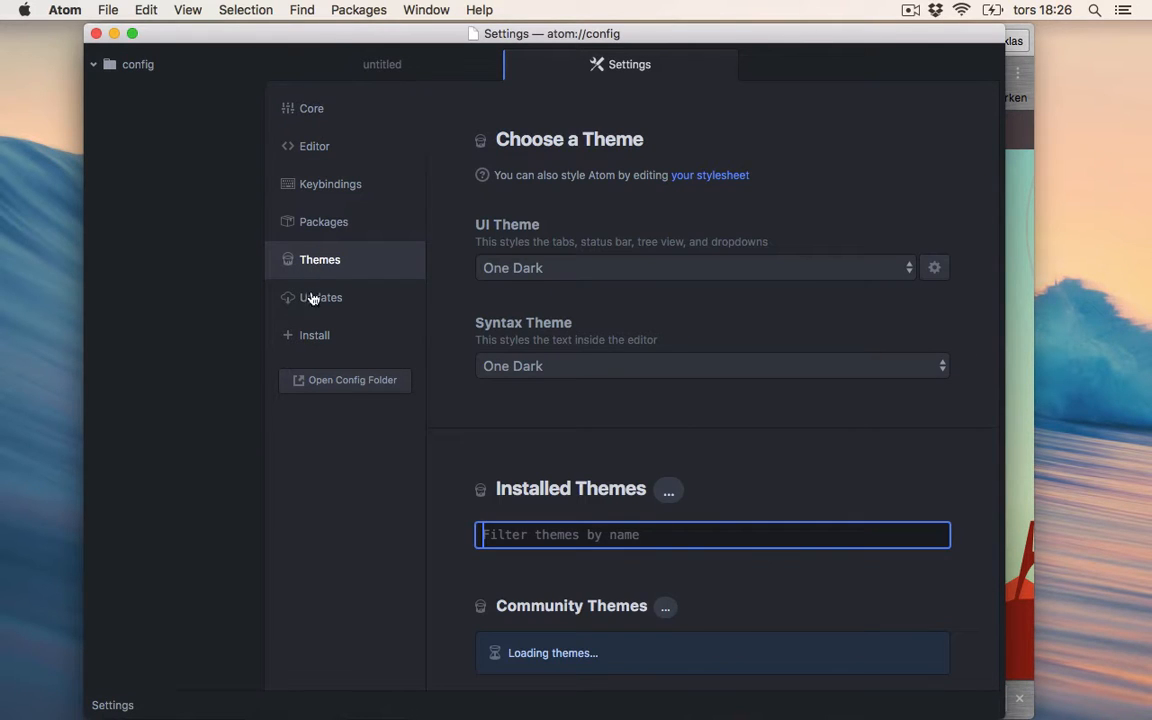
pyautogui.click(321, 302)
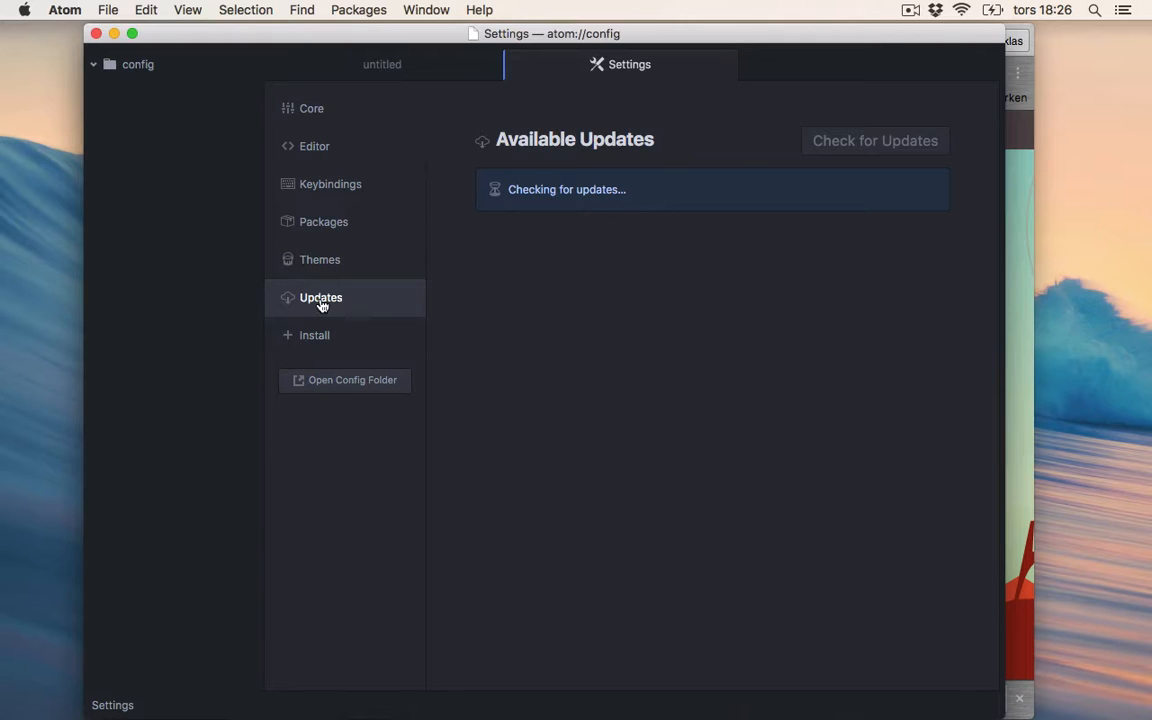
pyautogui.click(319, 343)
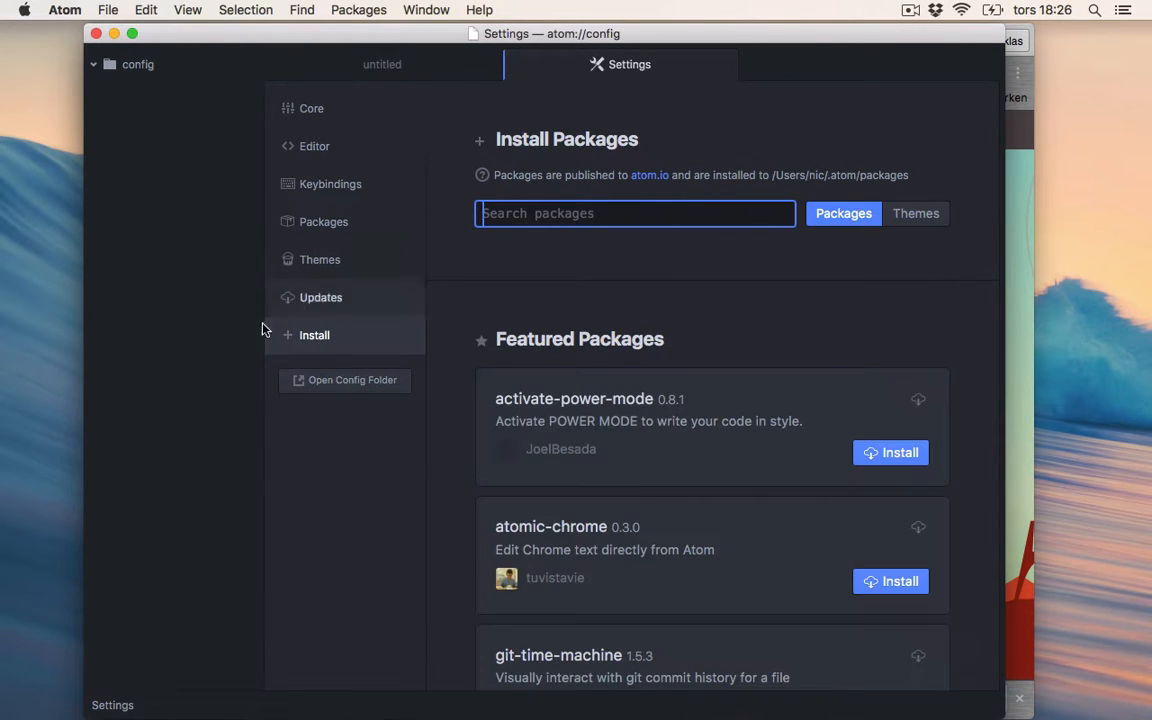
pyautogui.click(942, 220)
pyautogui.click(831, 222)
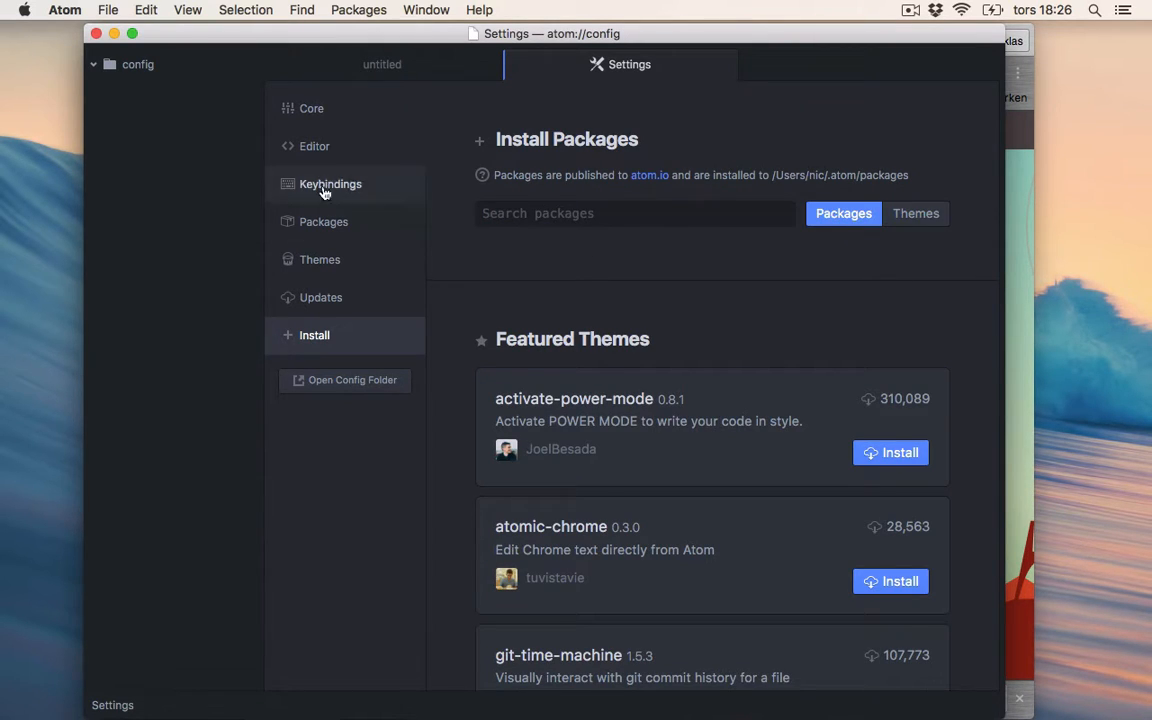
# Set the font size in the Editor settings to 14
pyautogui.click(314, 155)
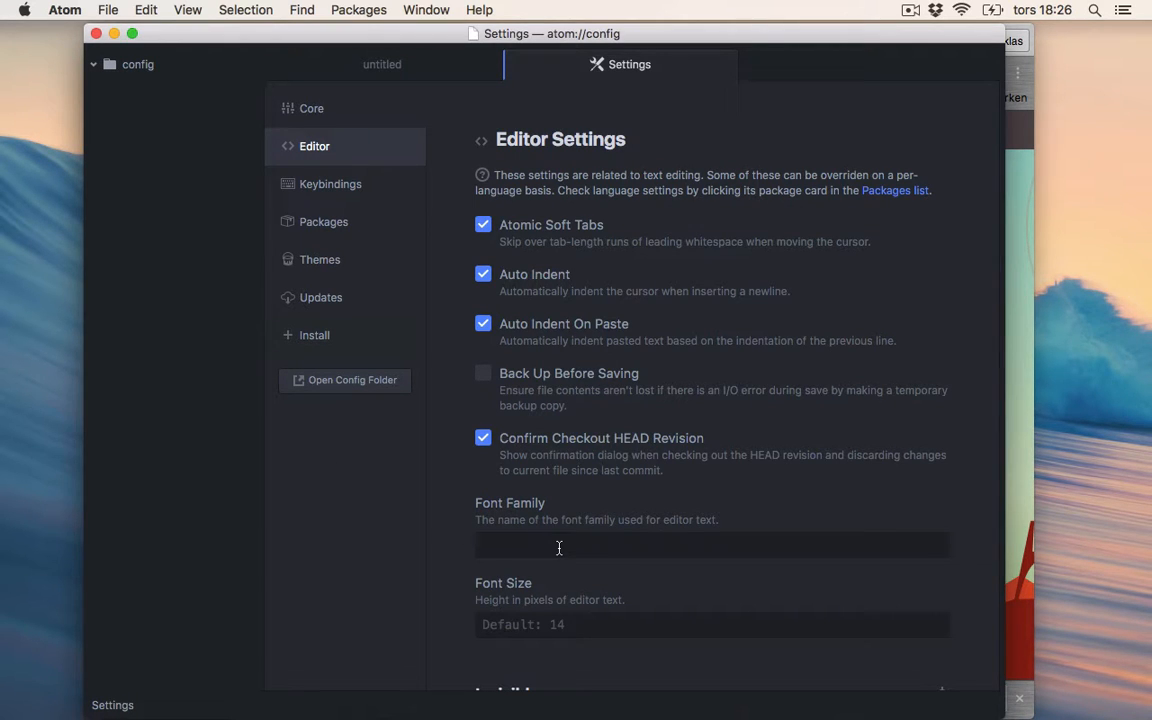
pyautogui.scroll(-5, 559, 548)
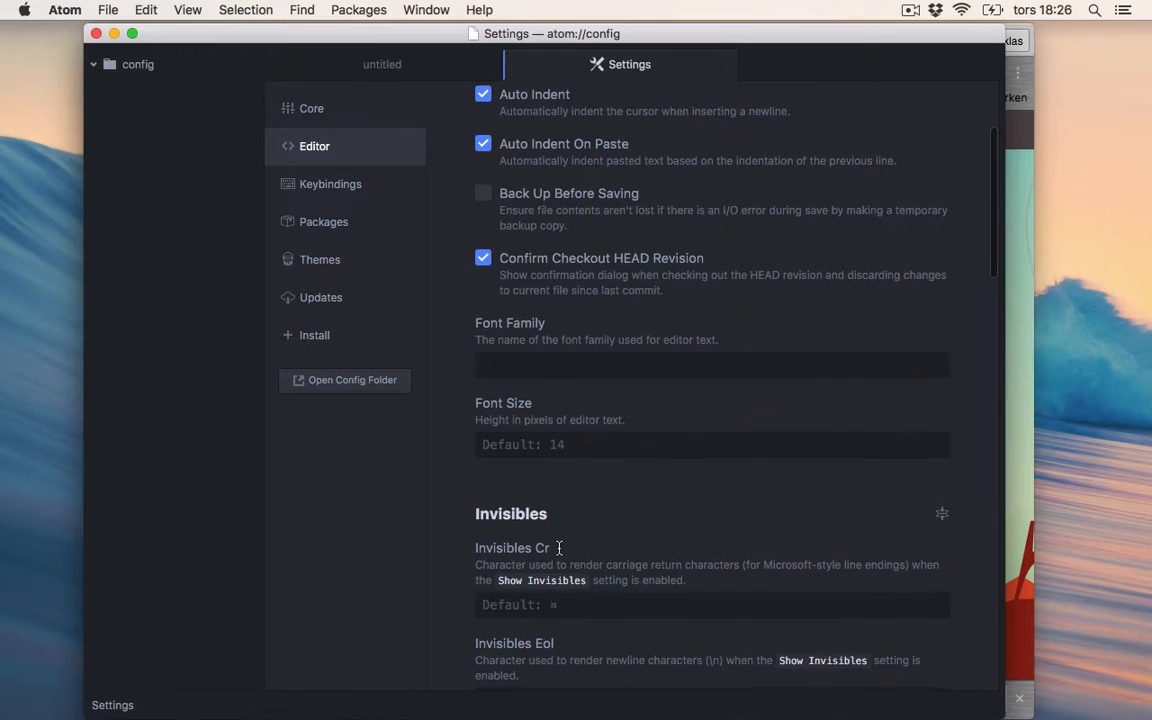
pyautogui.click(577, 451)
pyautogui.write('14')
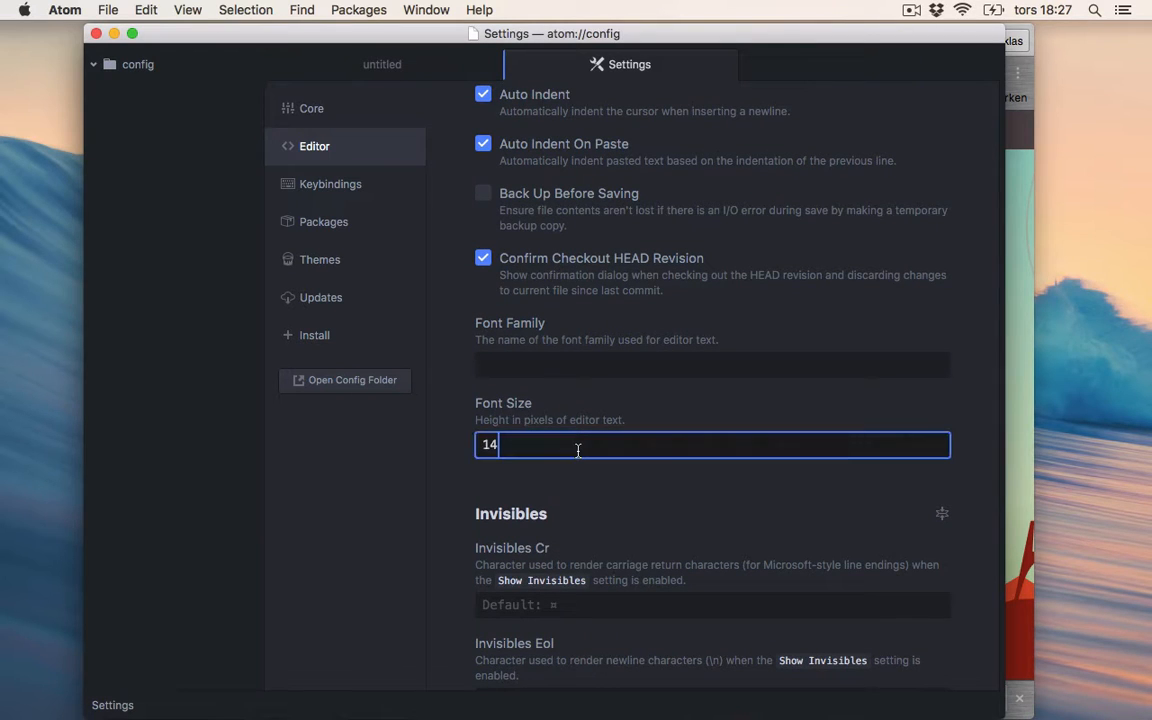
# Set the editor font size to 20
pyautogui.press('BackSpace')
pyautogui.press('BackSpace')
pyautogui.write('20')
# Enable Scroll Past End in the Editor settings and look through the remaining editor options
pyautogui.scroll(-10, 578, 455)
pyautogui.scroll(1, 578, 455)
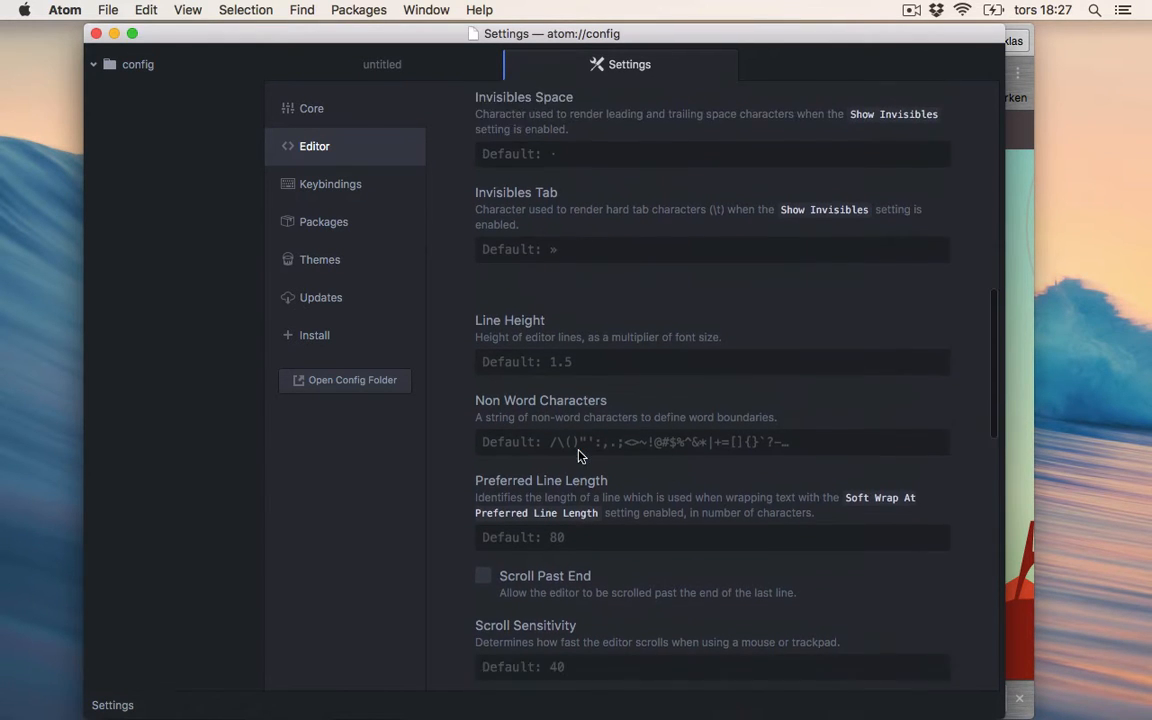
pyautogui.scroll(-2, 578, 452)
pyautogui.click(483, 484)
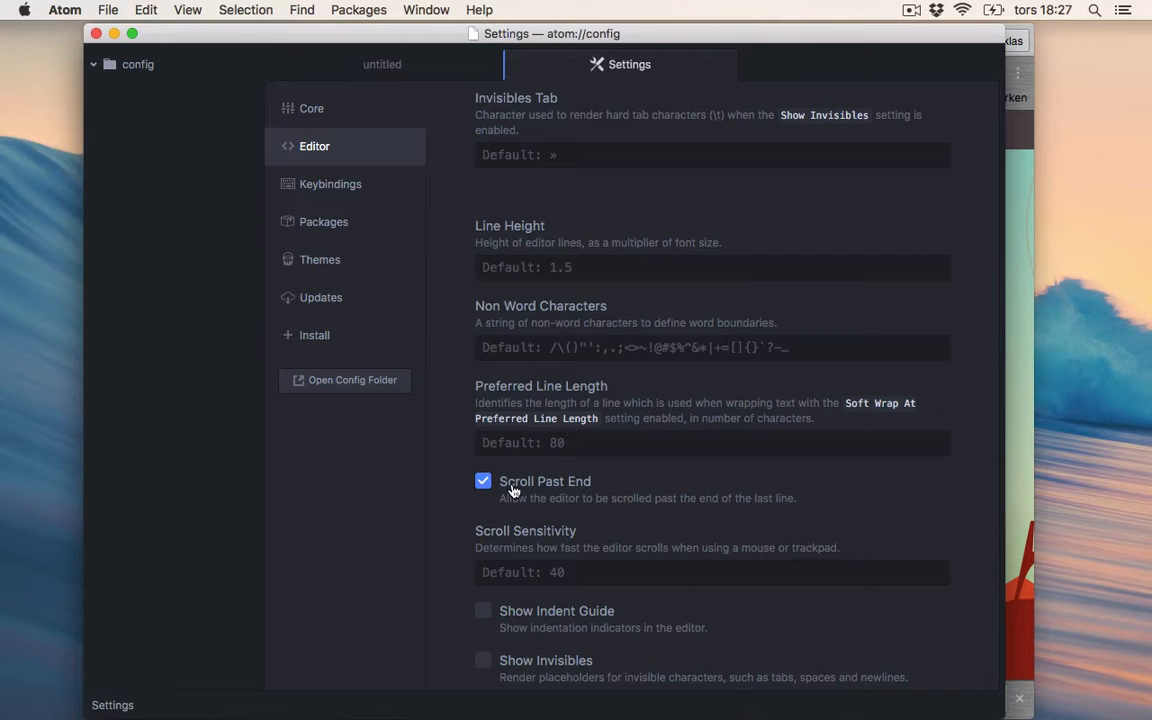
pyautogui.scroll(-3, 512, 490)
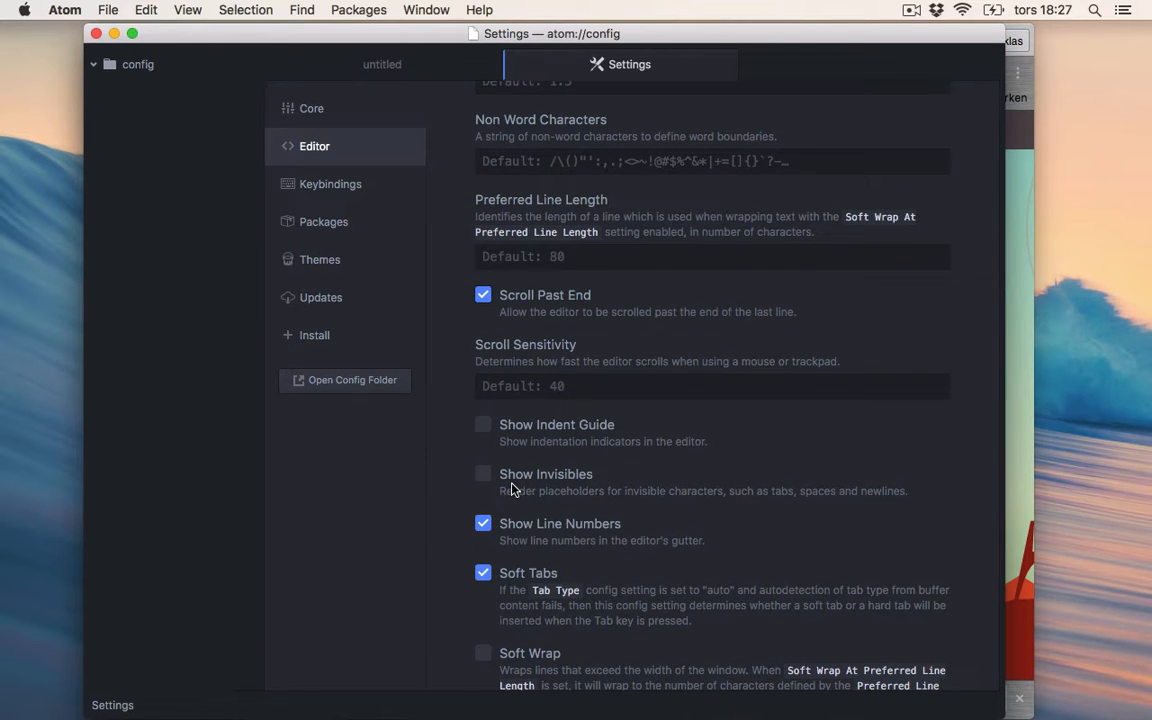
pyautogui.scroll(-10, 511, 489)
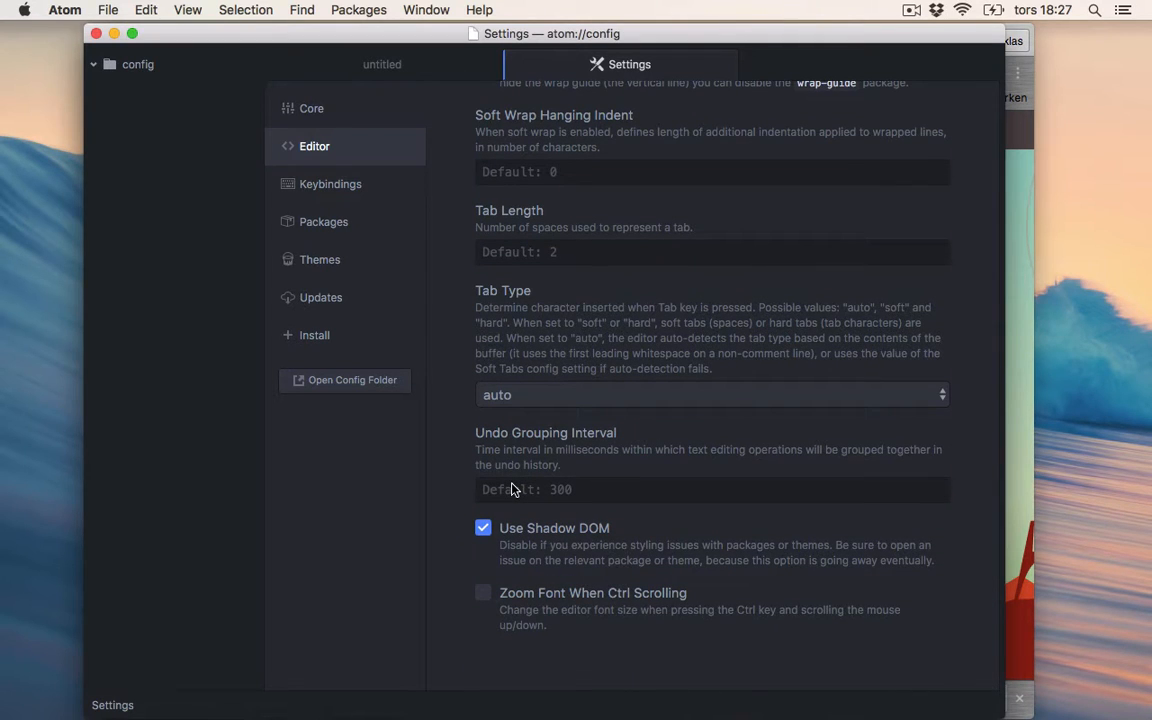
# Create a new file and enter the test line "kjh askjdh kjahsd kjh k kjh" to try out the font size
pyautogui.click(108, 11)
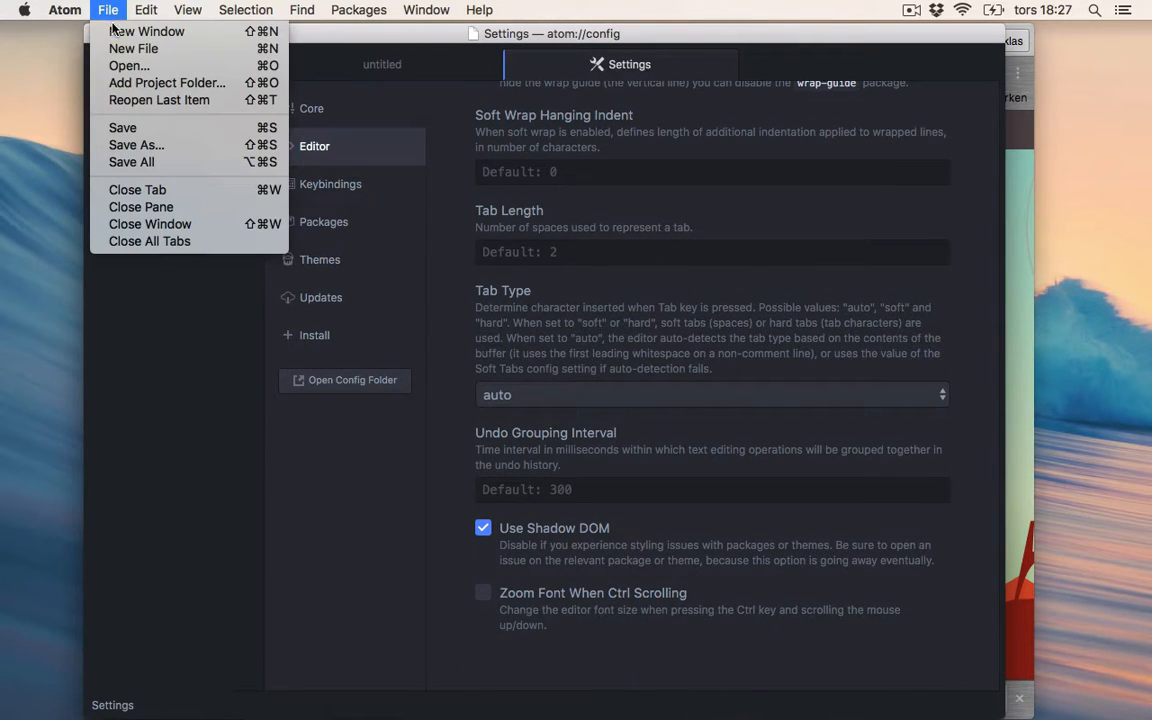
pyautogui.click(120, 48)
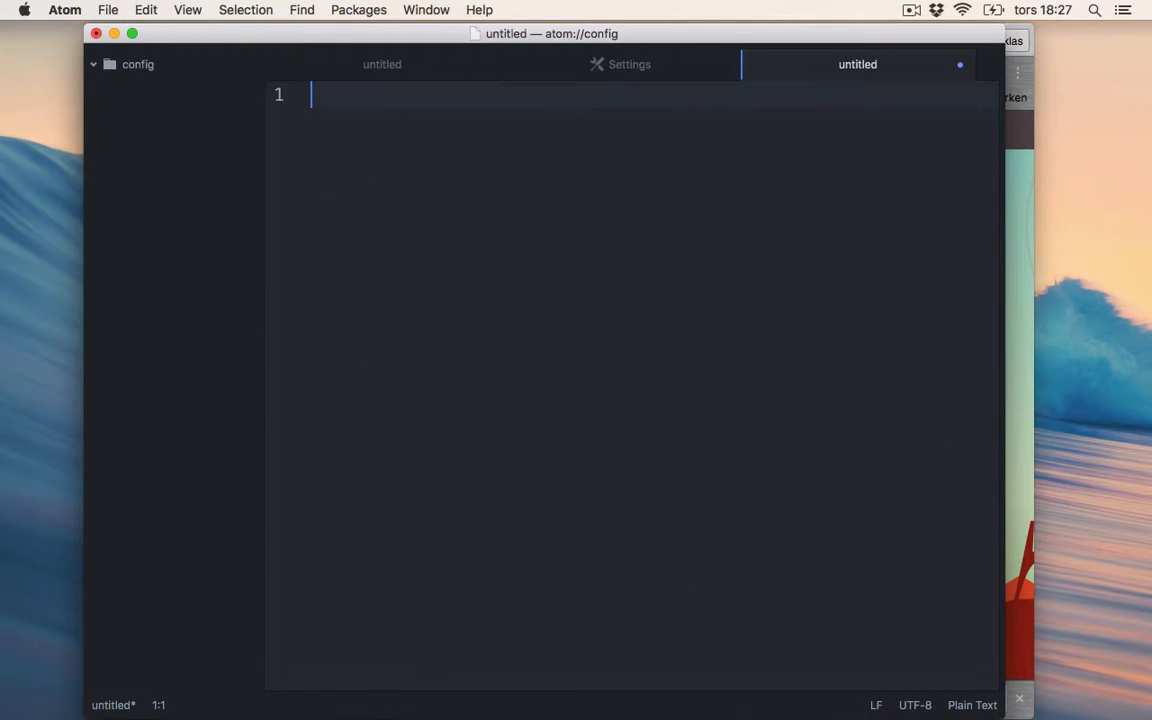
pyautogui.write('kjh askjdh kjahsd kj')
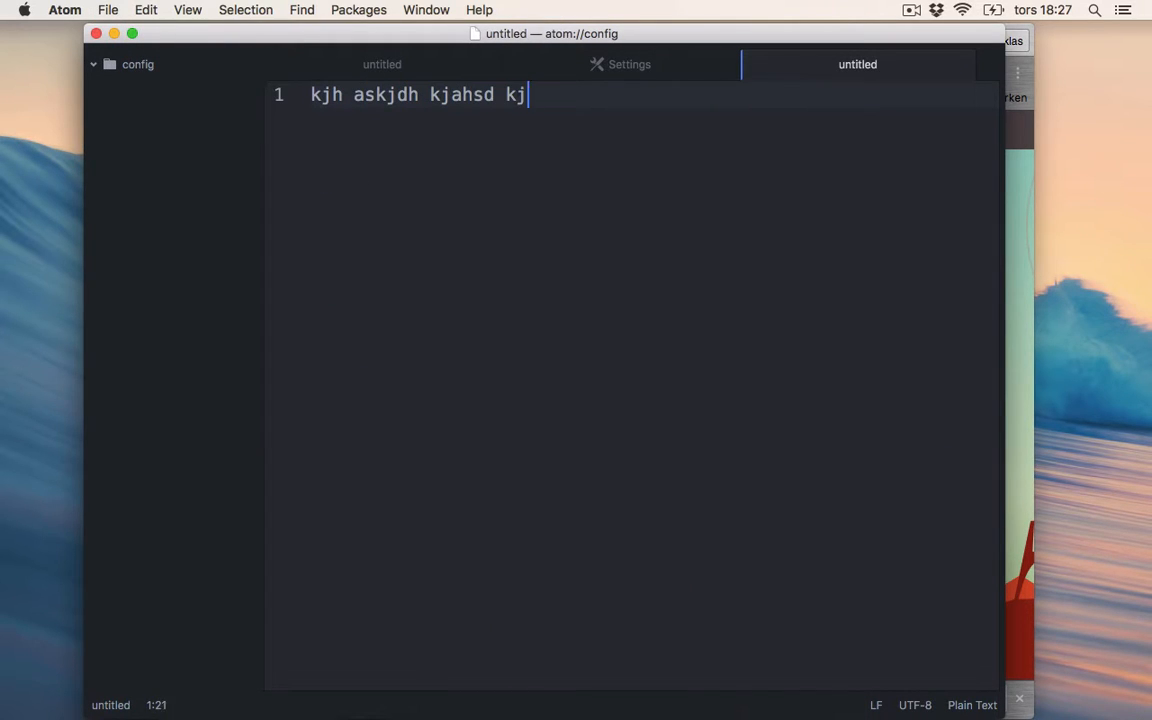
pyautogui.write('h k kjh')
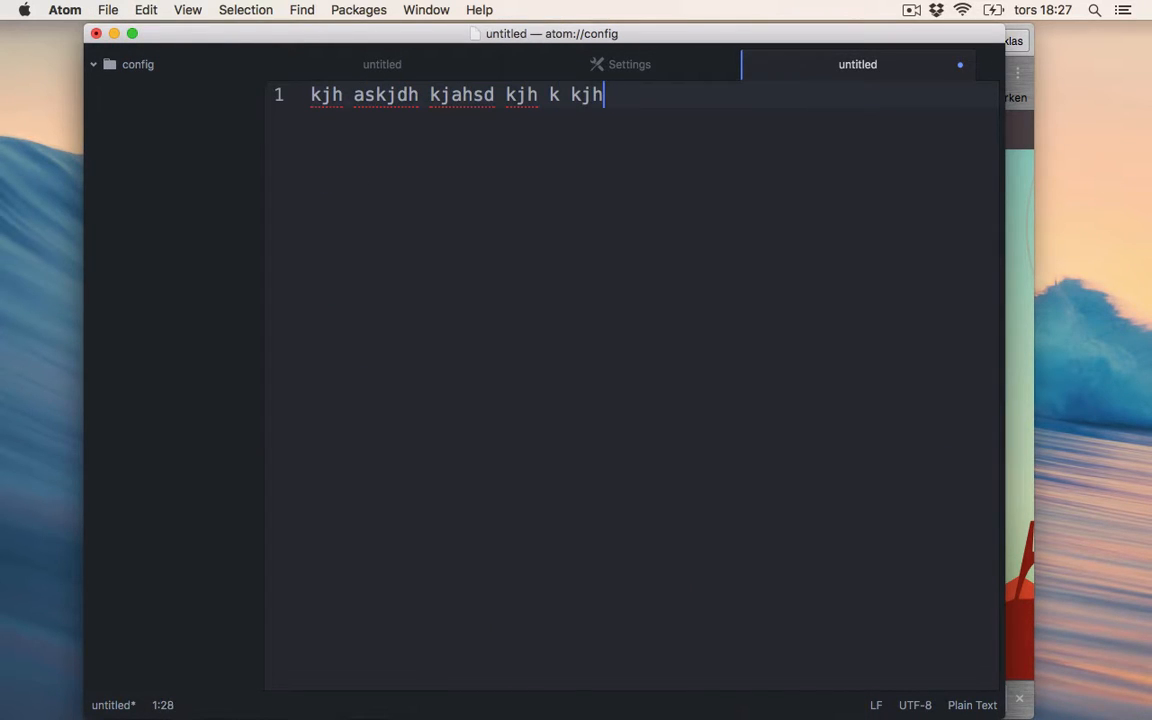
# Erase the whole test line from the new untitled file
pyautogui.press('BackSpace')
pyautogui.press('BackSpace')
pyautogui.press('BackSpace')
pyautogui.press('BackSpace')
pyautogui.press('BackSpace')
pyautogui.press('BackSpace')
pyautogui.press('BackSpace')
pyautogui.press('BackSpace')
pyautogui.press('BackSpace')
pyautogui.press('BackSpace')
pyautogui.press('BackSpace')
pyautogui.press('BackSpace')
pyautogui.press('BackSpace')
pyautogui.press('BackSpace')
pyautogui.press('BackSpace')
pyautogui.press('BackSpace')
pyautogui.press('BackSpace')
pyautogui.press('BackSpace')
pyautogui.press('BackSpace')
pyautogui.press('BackSpace')
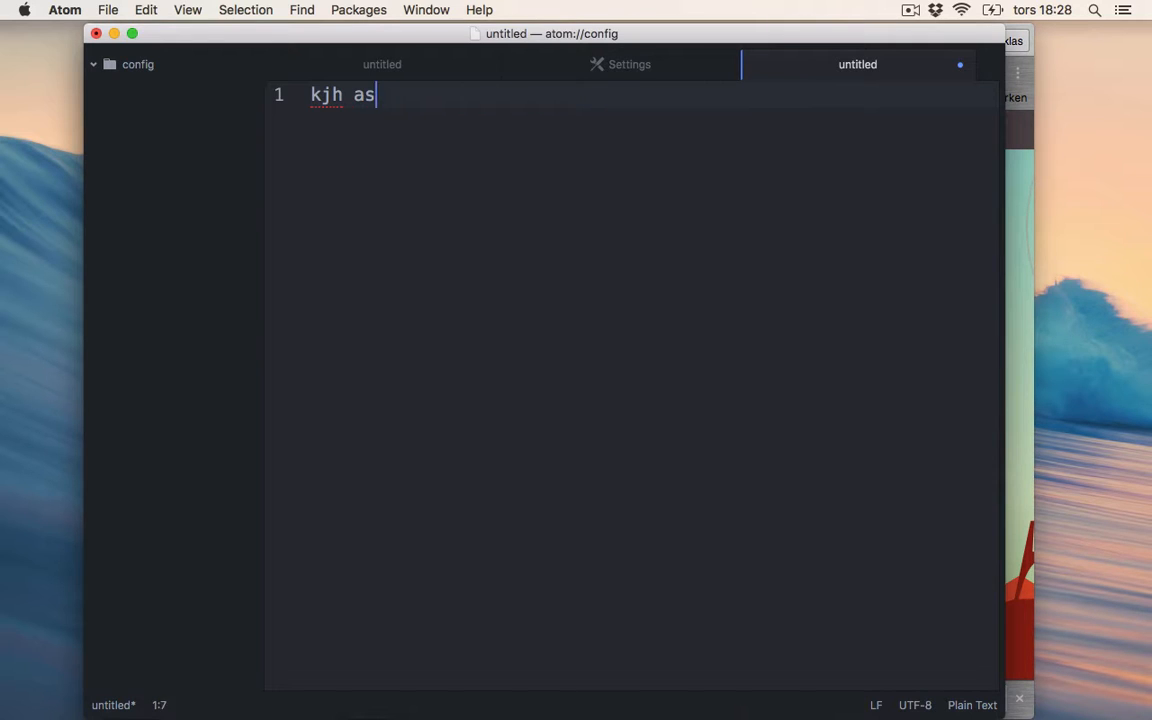
pyautogui.press('BackSpace')
pyautogui.press('BackSpace')
pyautogui.press('BackSpace')
pyautogui.press('BackSpace')
pyautogui.press('BackSpace')
pyautogui.press('BackSpace')
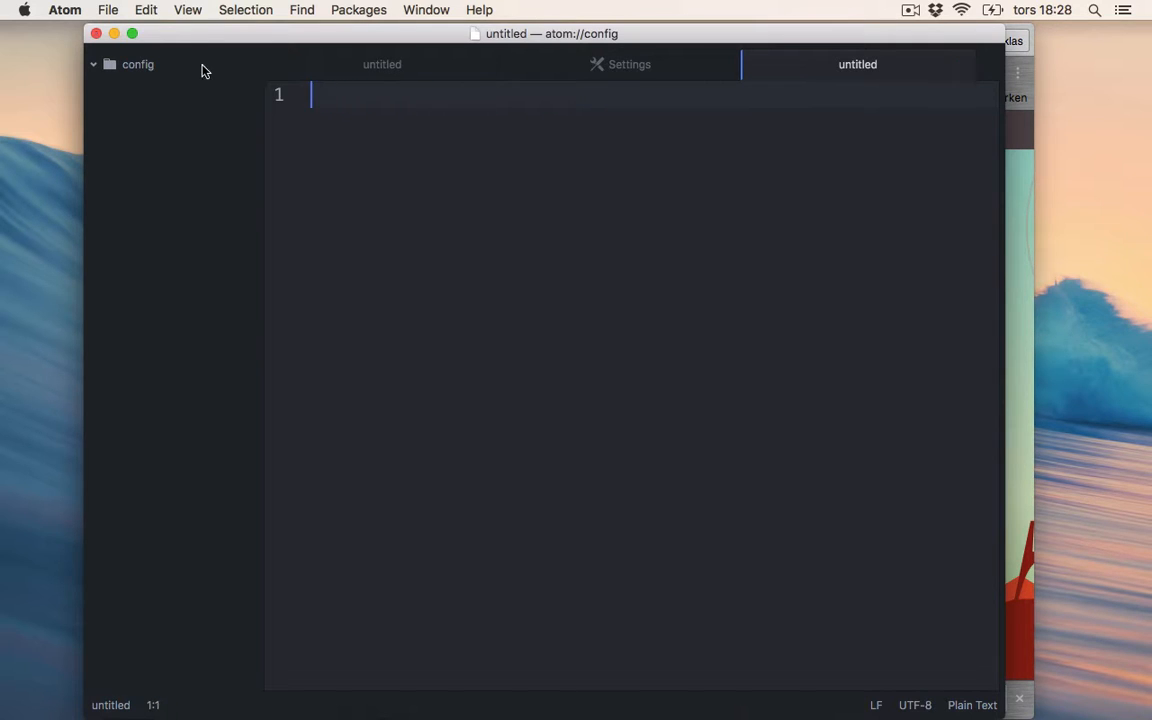
# Return to the preferences and review the available UI and syntax themes, keeping One Dark for both
pyautogui.click(65, 10)
pyautogui.click(70, 110)
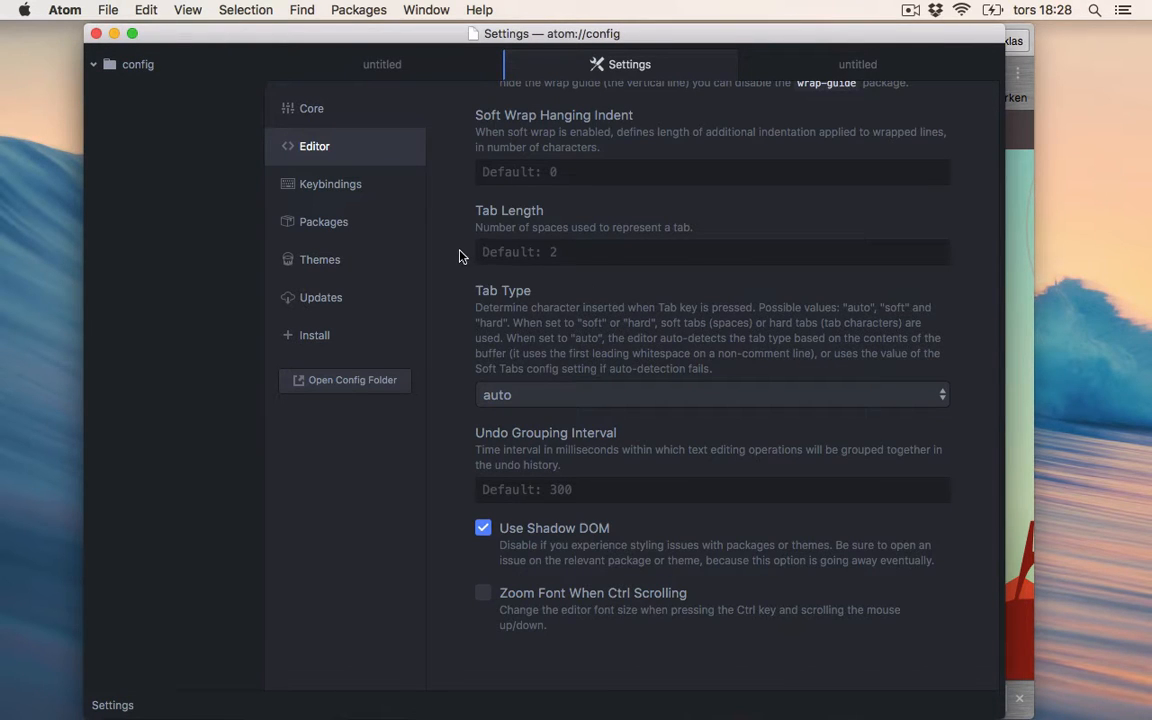
pyautogui.click(335, 262)
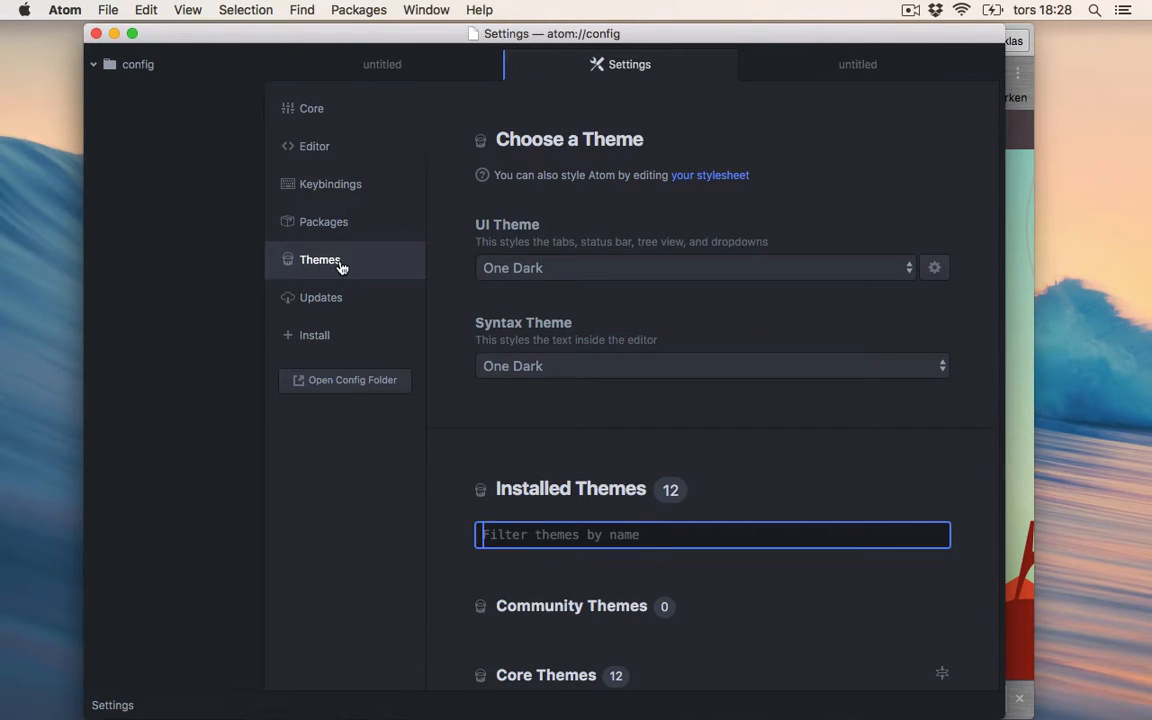
pyautogui.click(910, 272)
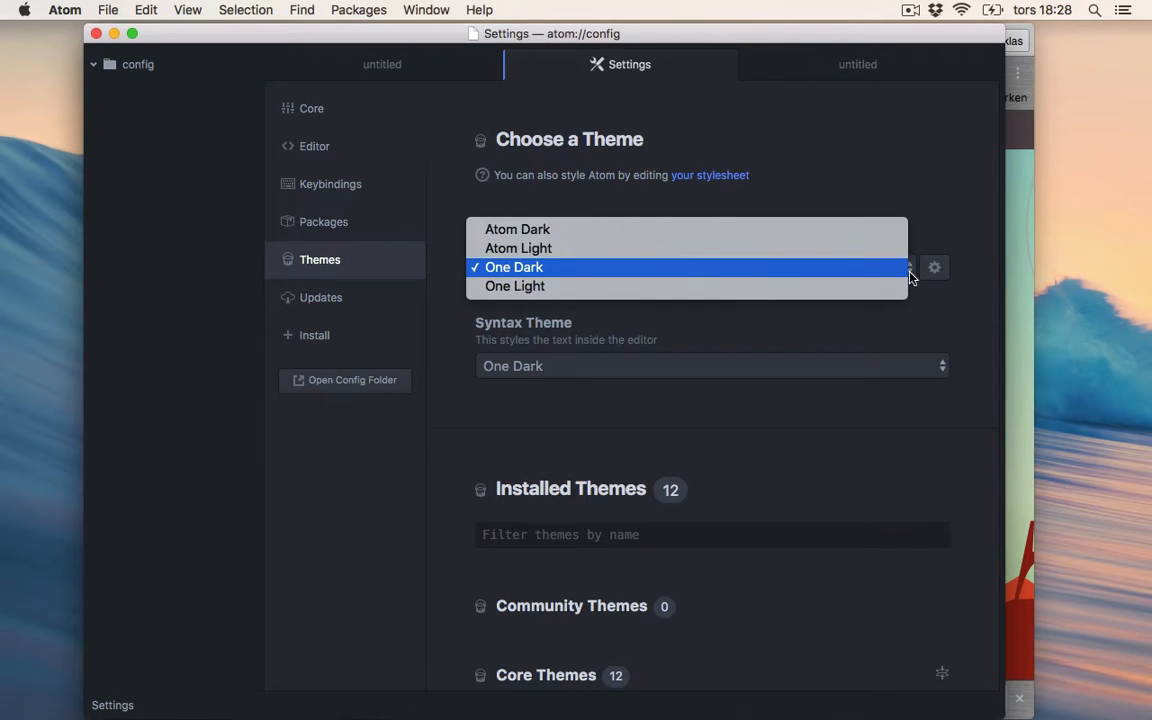
pyautogui.click(504, 273)
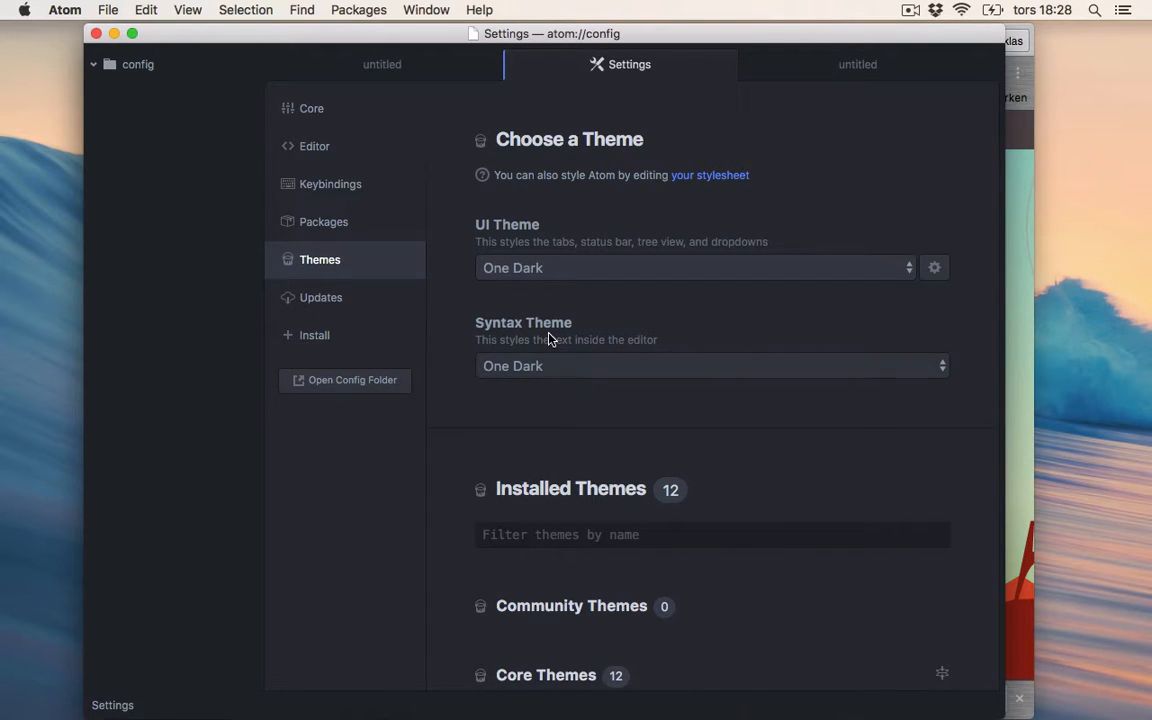
pyautogui.click(615, 369)
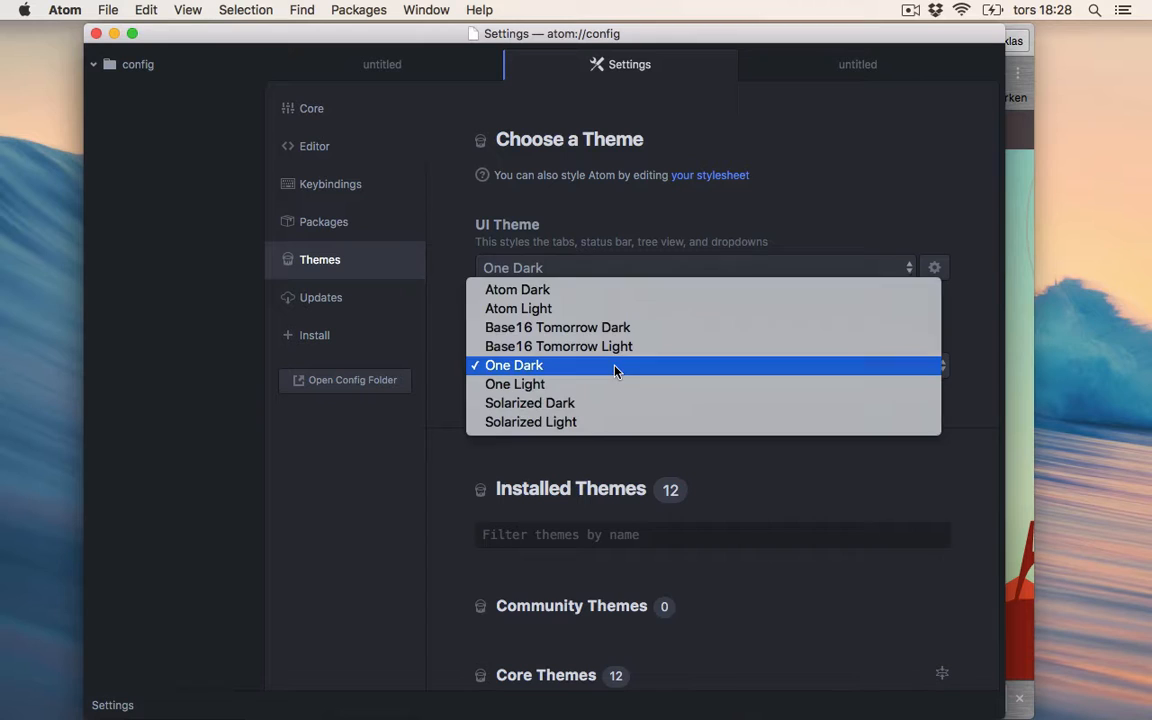
pyautogui.click(614, 367)
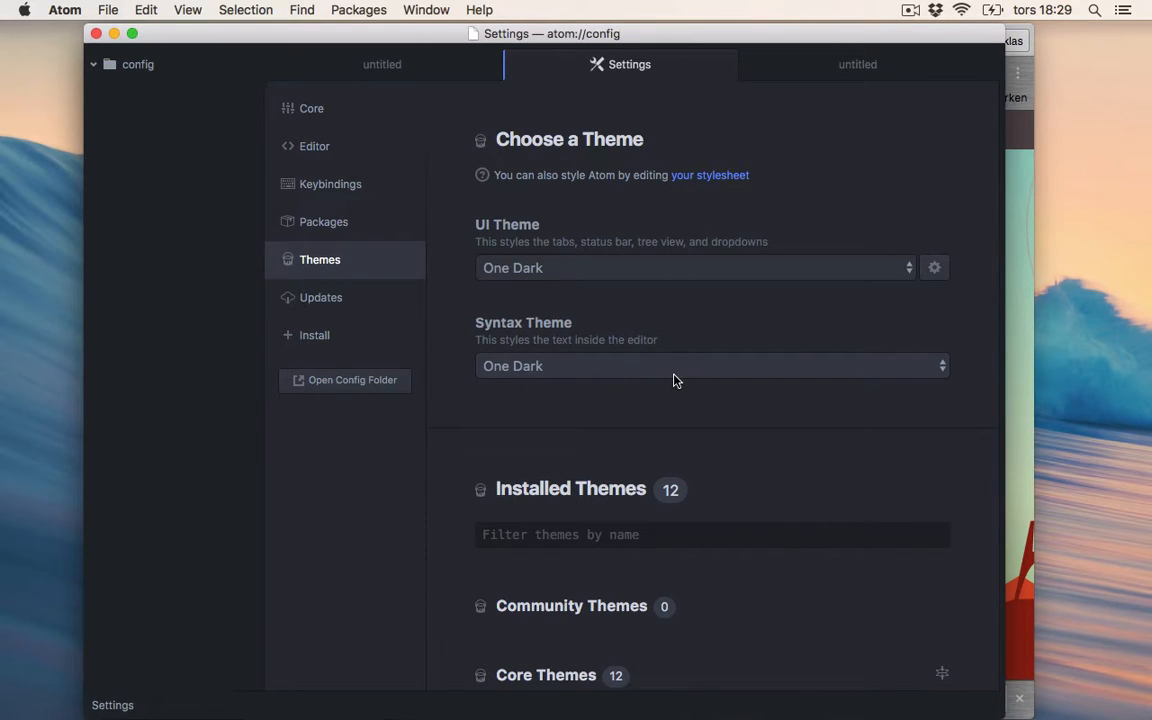
# Browse the featured themes that are available to install
pyautogui.click(314, 338)
pyautogui.click(916, 213)
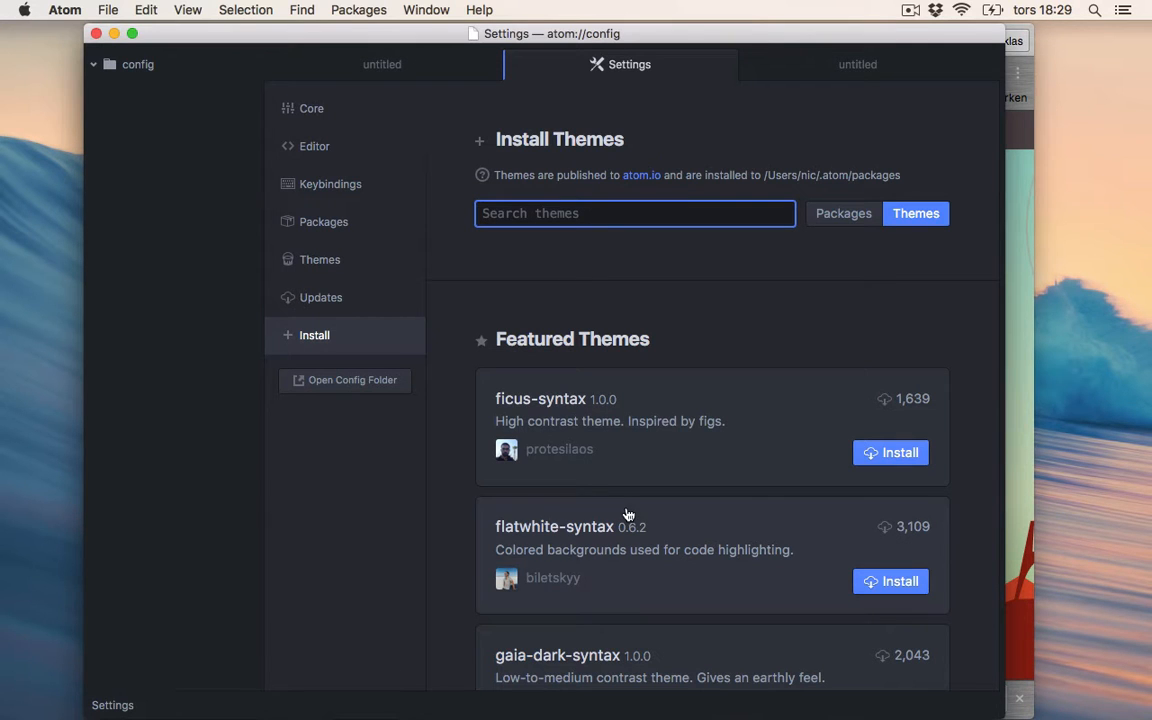
pyautogui.scroll(-5, 625, 514)
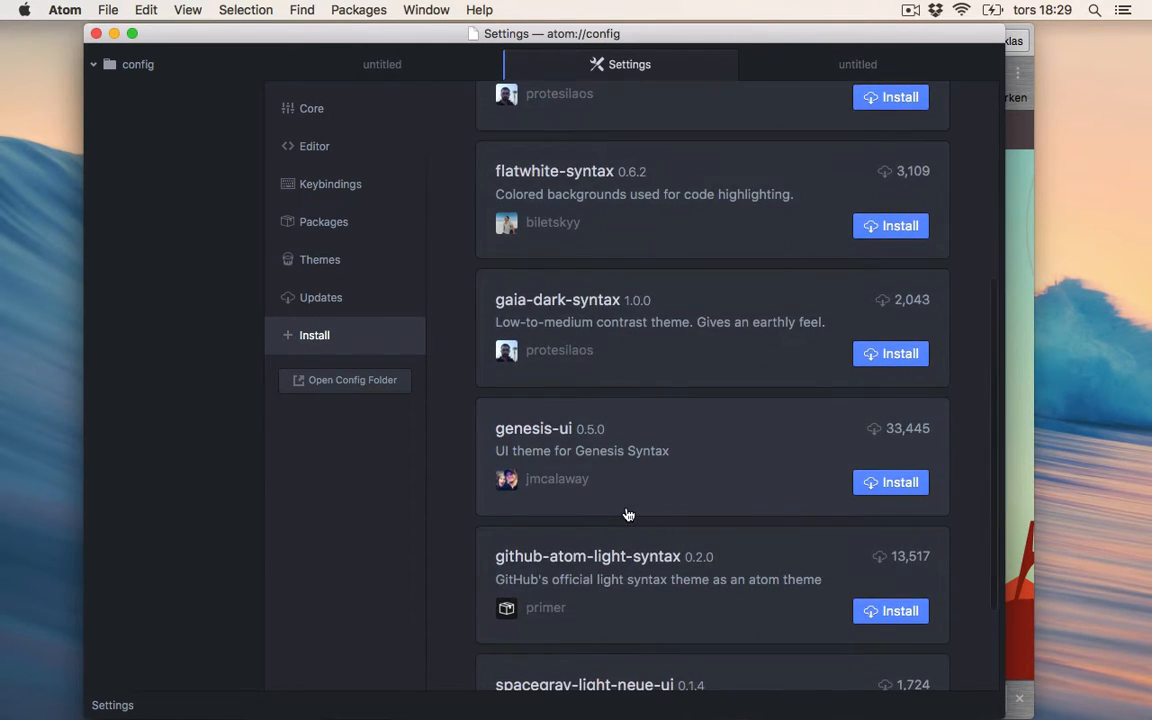
pyautogui.scroll(-2, 628, 514)
pyautogui.scroll(7, 628, 514)
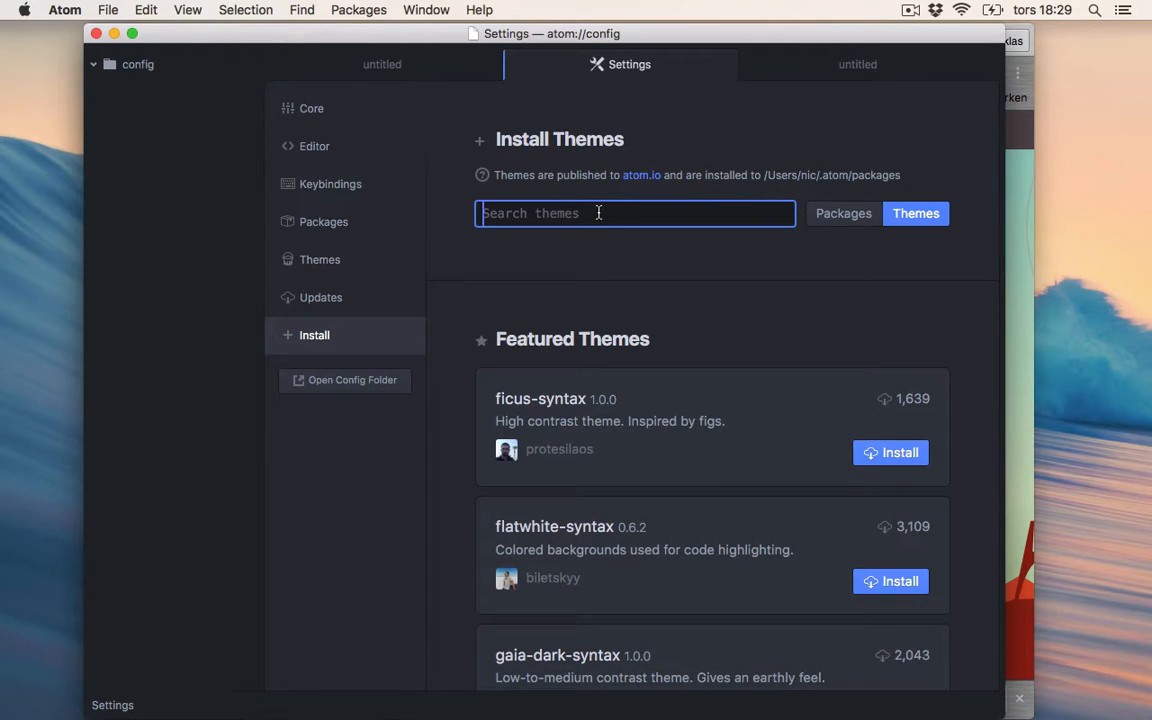
# Search the installable packages for "emmet" and install the emmet package
pyautogui.click(835, 222)
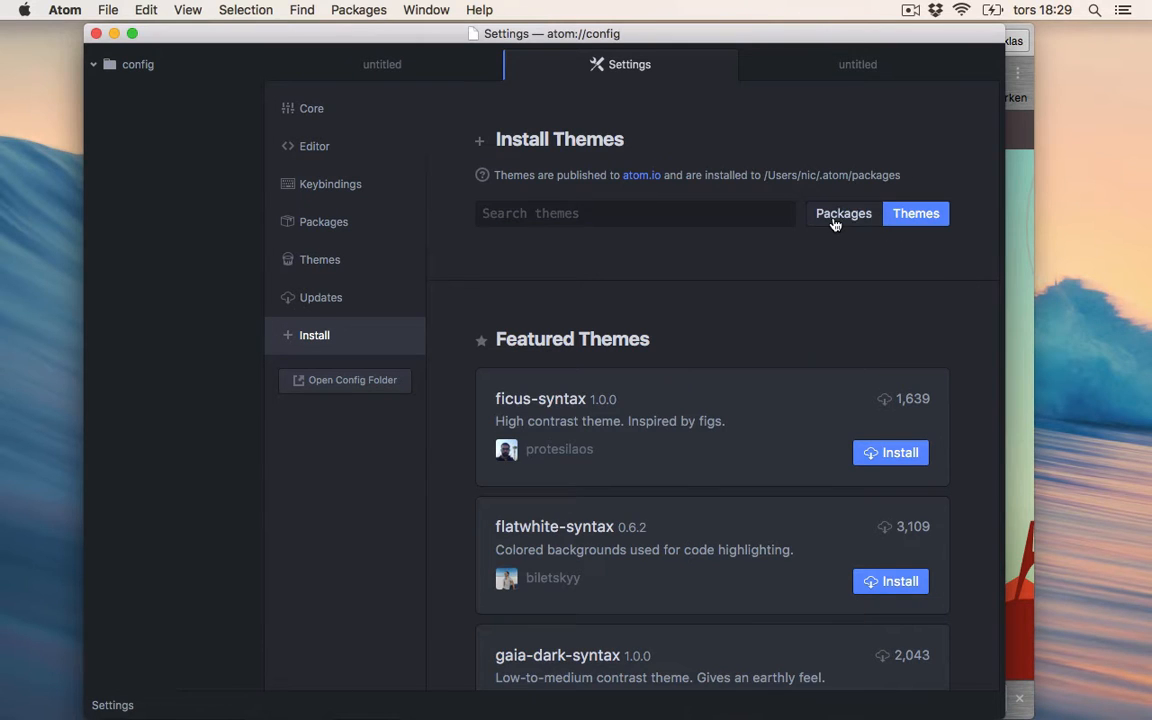
pyautogui.click(835, 222)
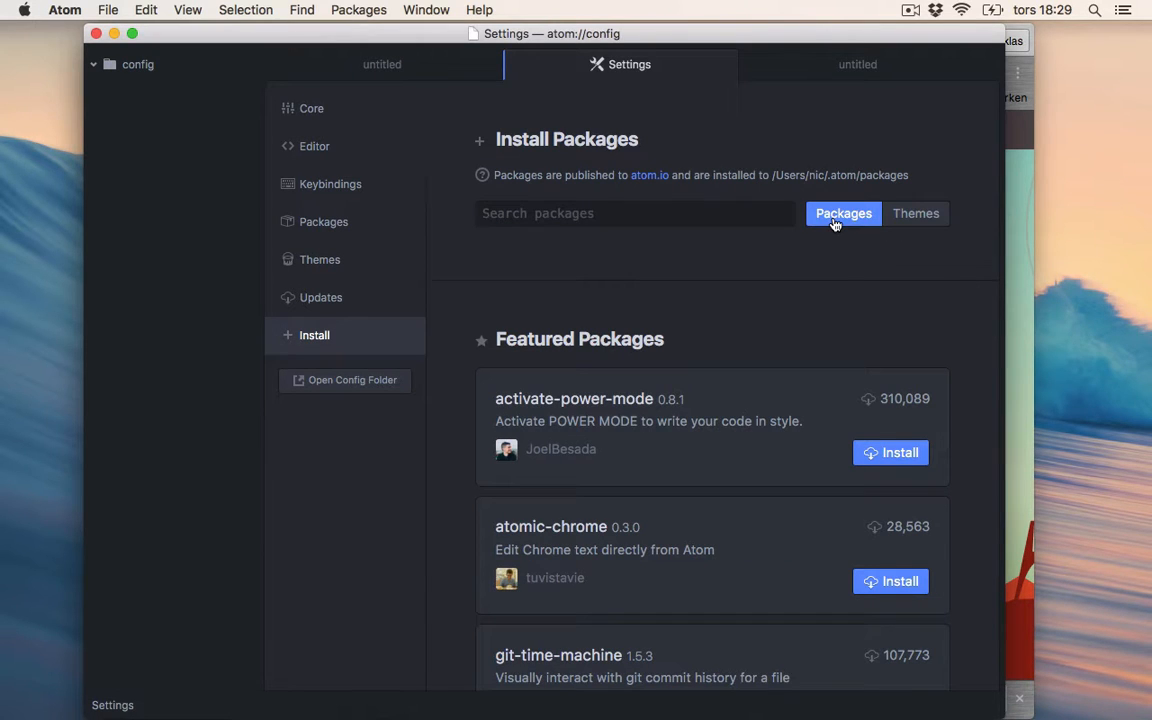
pyautogui.click(560, 213)
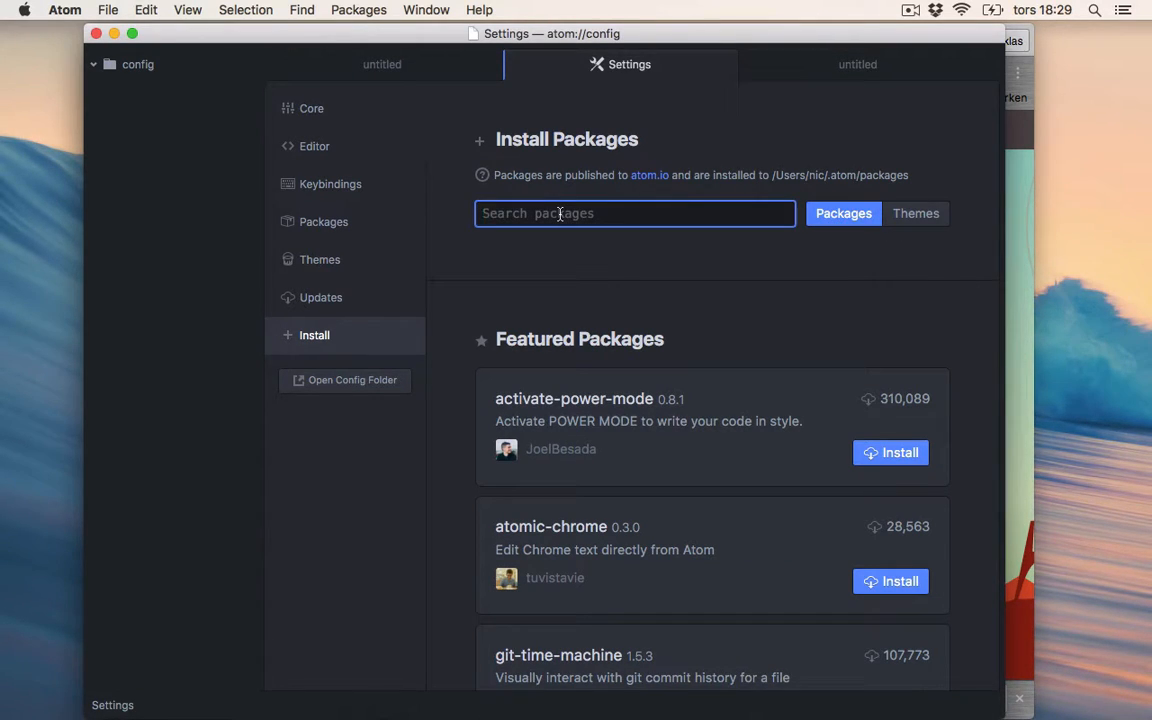
pyautogui.write('emmet')
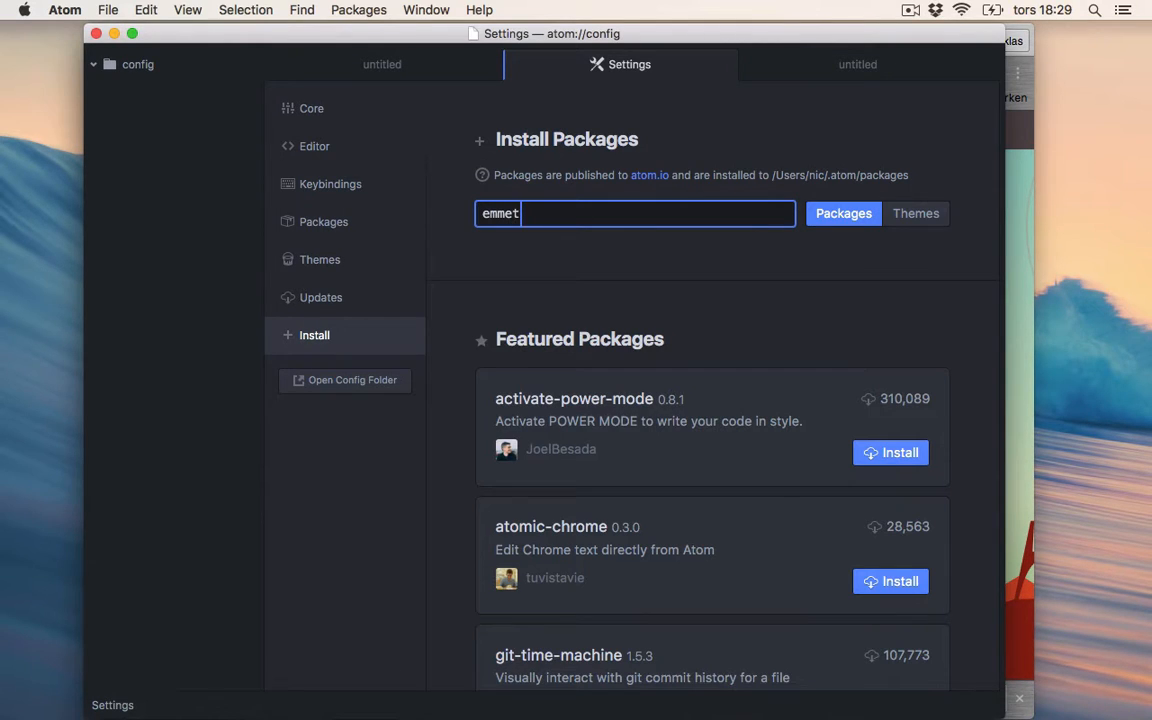
pyautogui.press('Return')
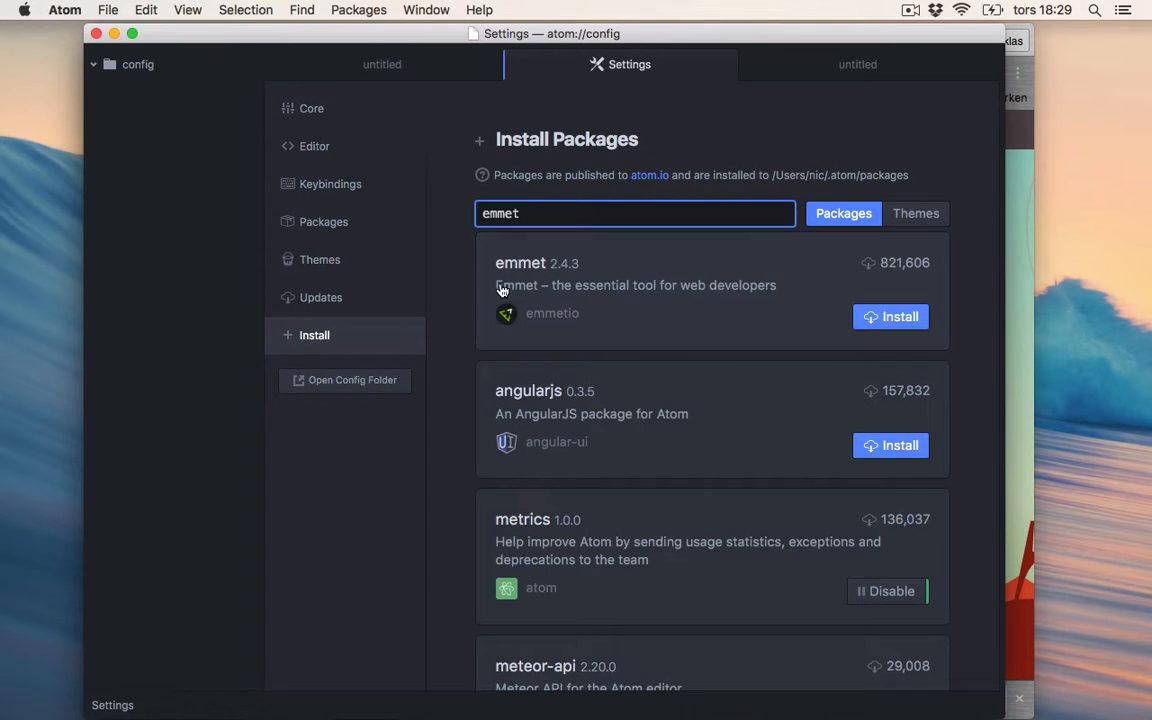
pyautogui.click(892, 320)
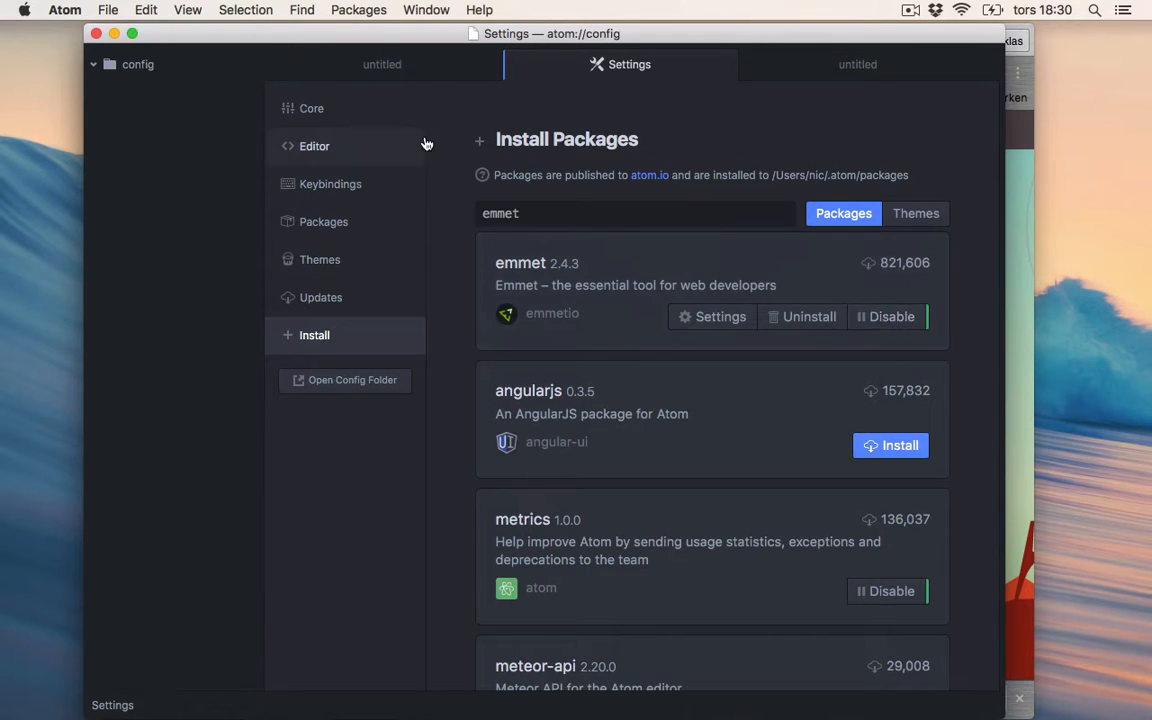
# In the first untitled file, expand the Emmet abbreviation ".classname" into a div and put its closing tag on a new line
pyautogui.click(381, 64)
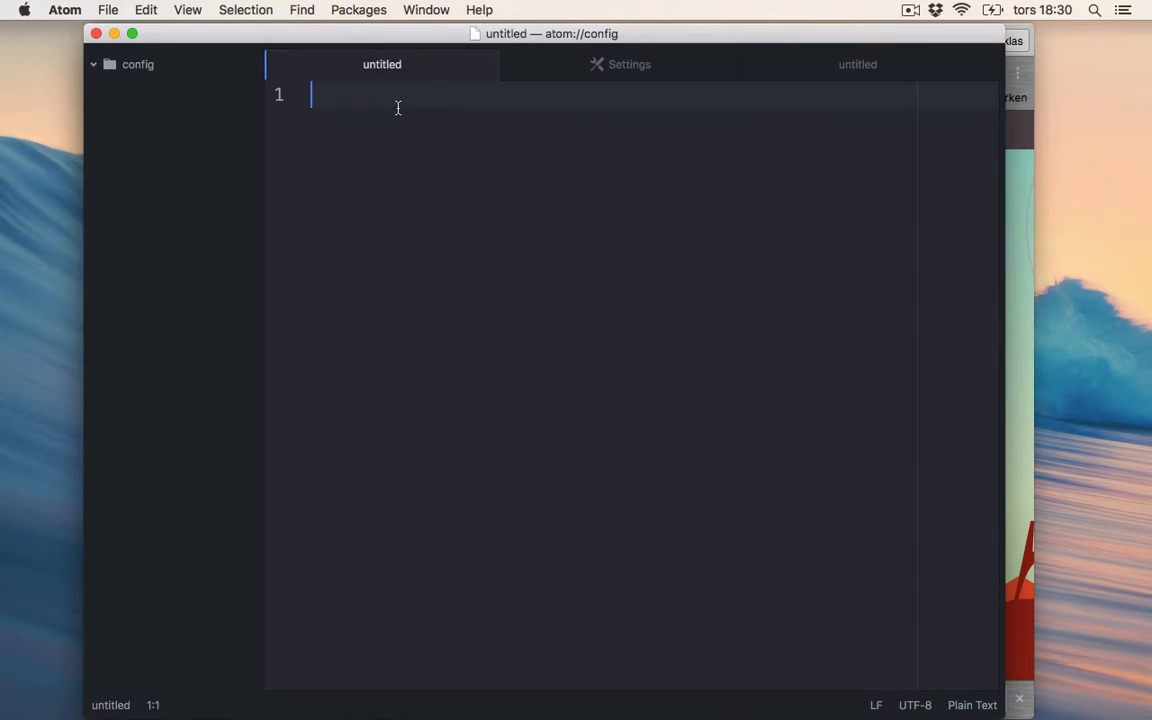
pyautogui.write('.classname')
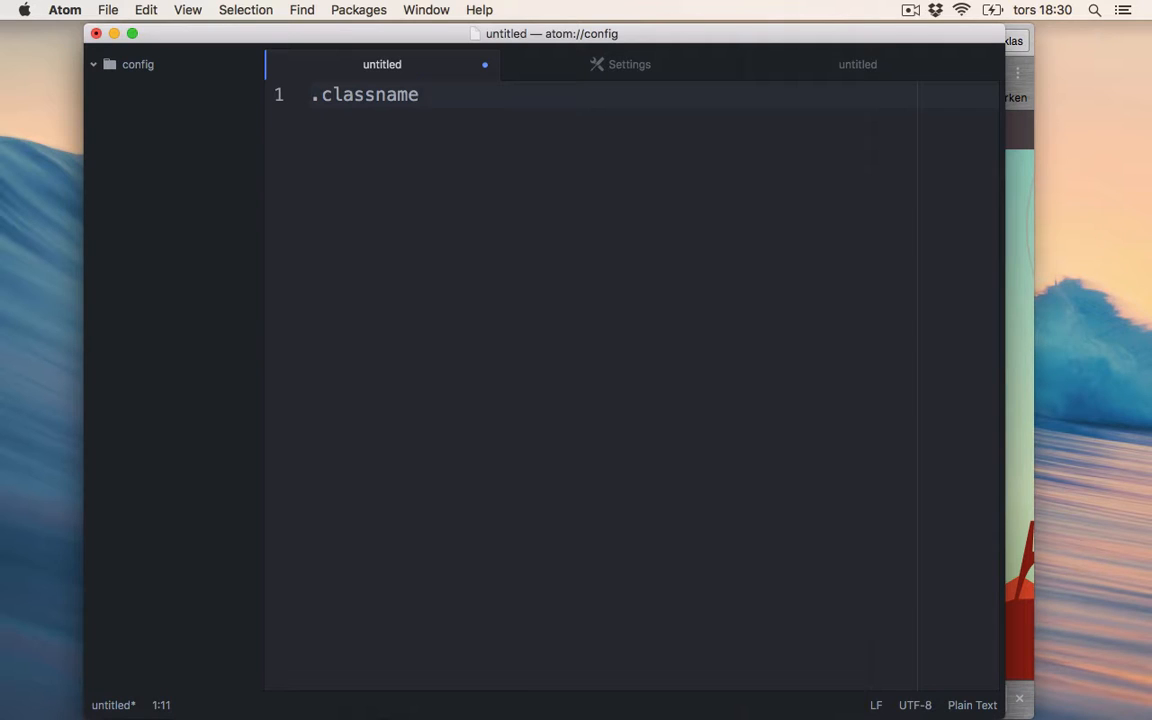
pyautogui.press('Tab')
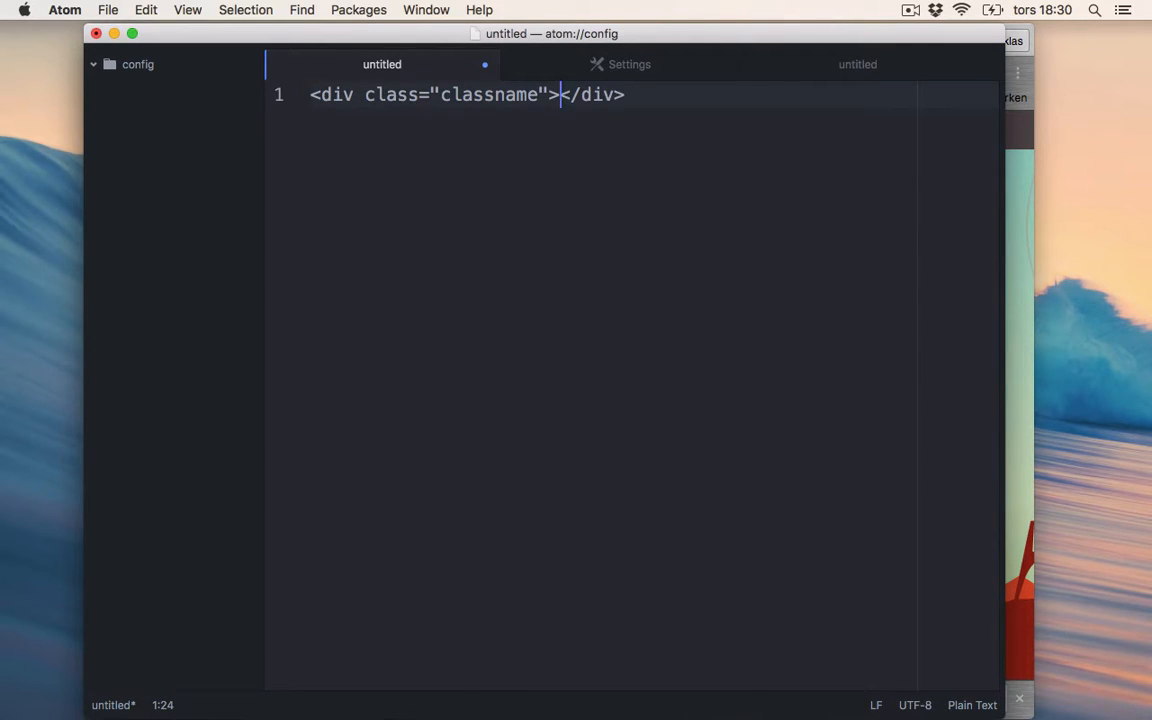
pyautogui.press('Return')
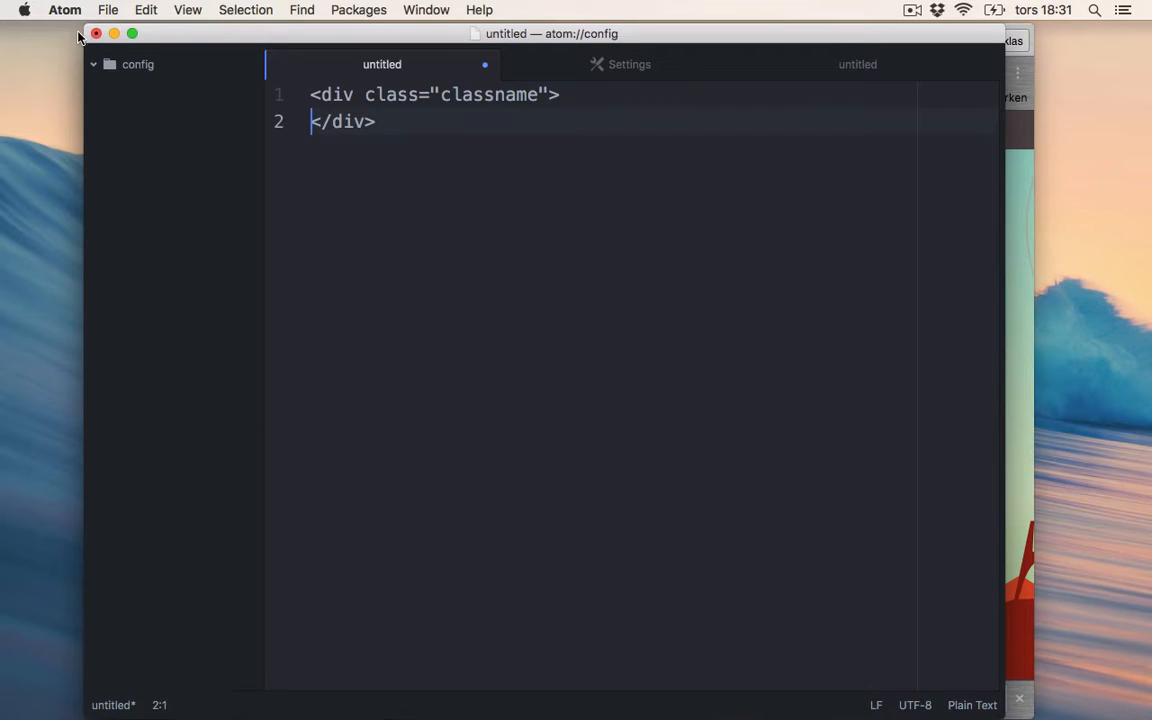
# Search the installable packages for "open-recent", install the open-recent package and check the file commands for Open Recent
pyautogui.click(108, 12)
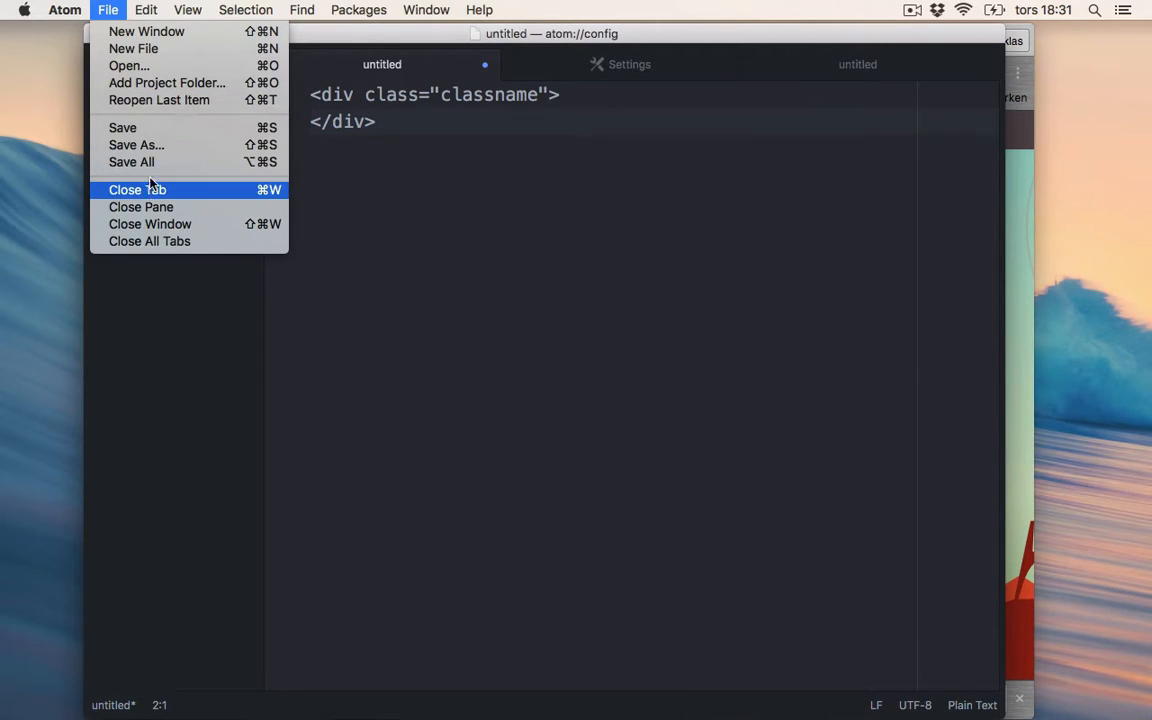
pyautogui.click(64, 12)
pyautogui.click(64, 12)
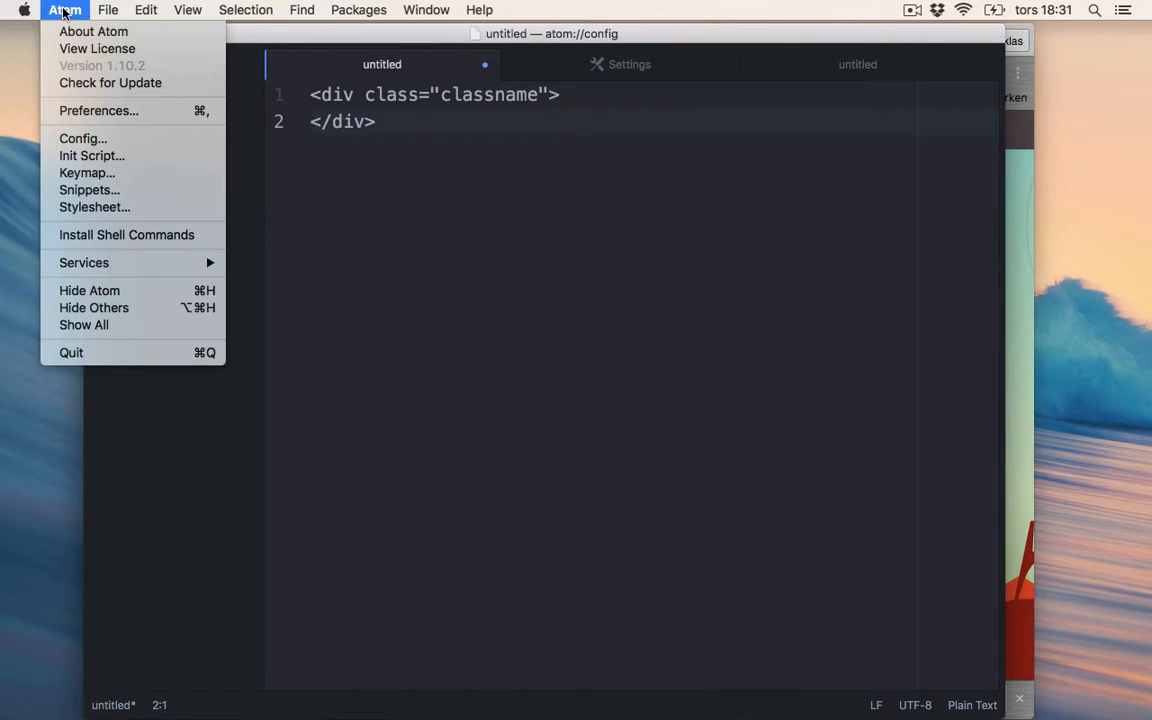
pyautogui.click(80, 111)
pyautogui.write('open-recent')
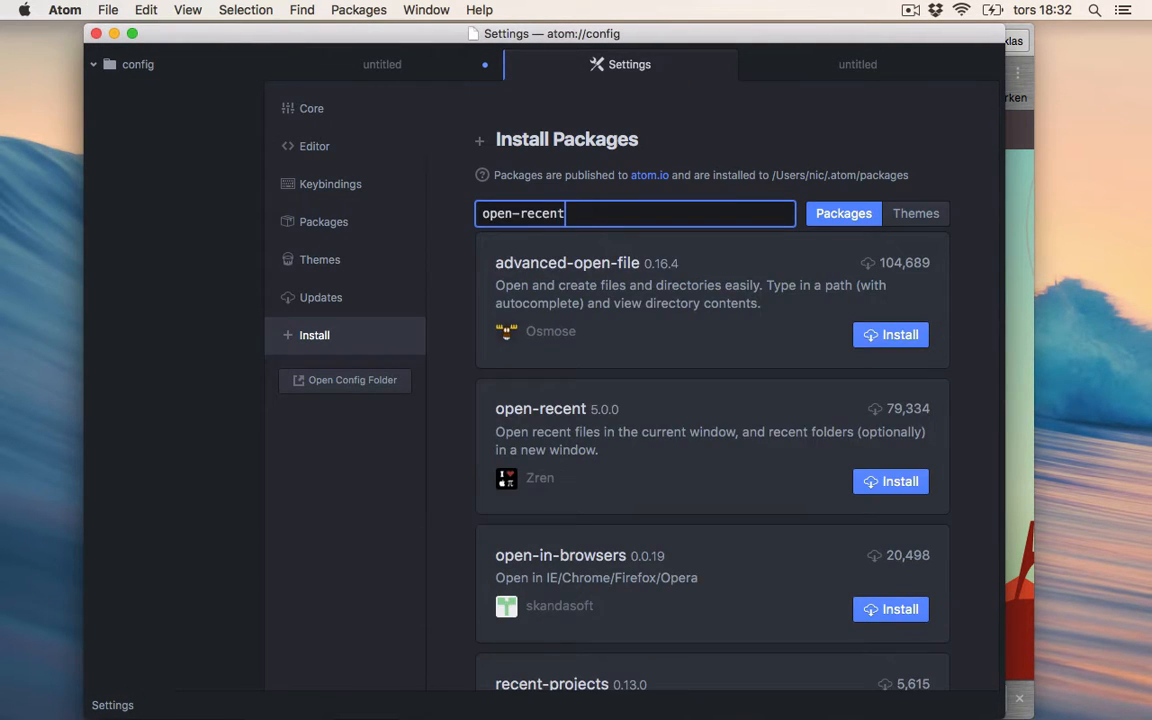
pyautogui.press('Return')
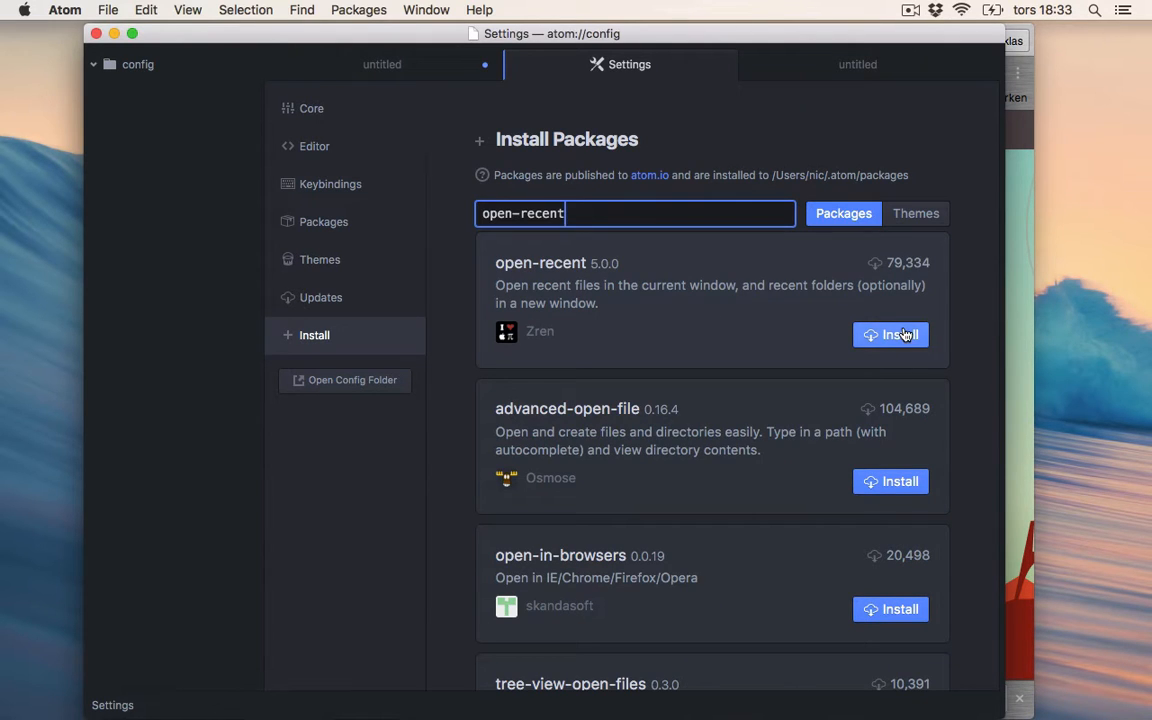
pyautogui.click(903, 338)
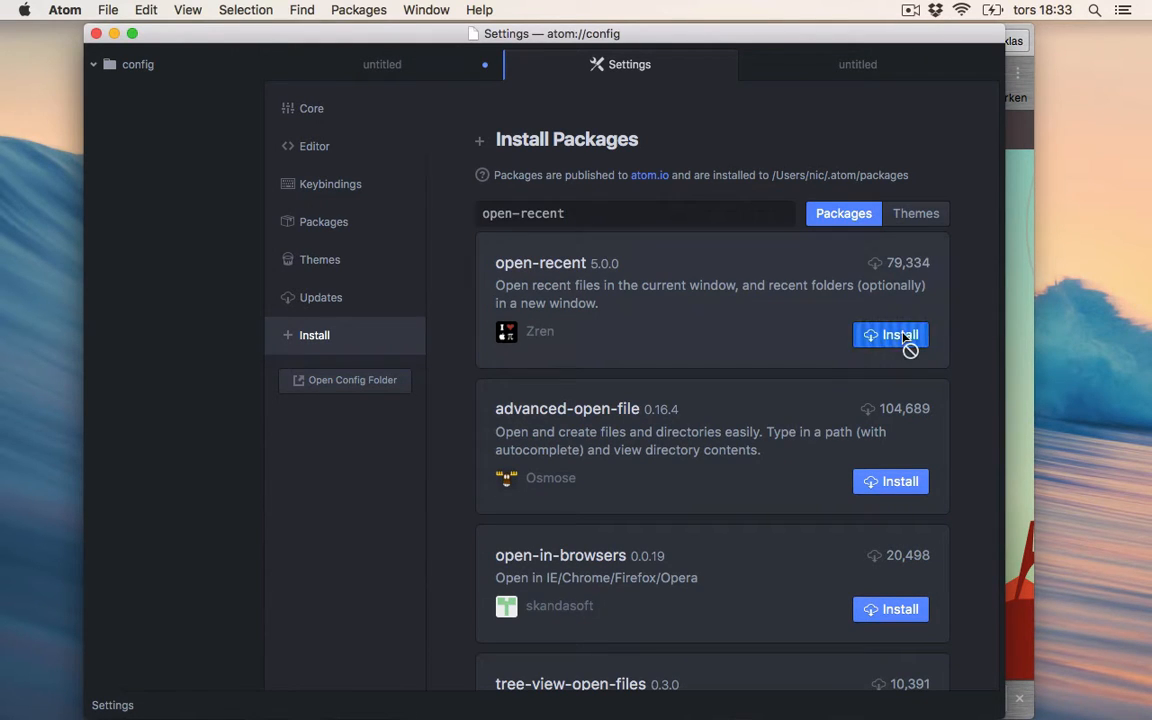
pyautogui.click(108, 11)
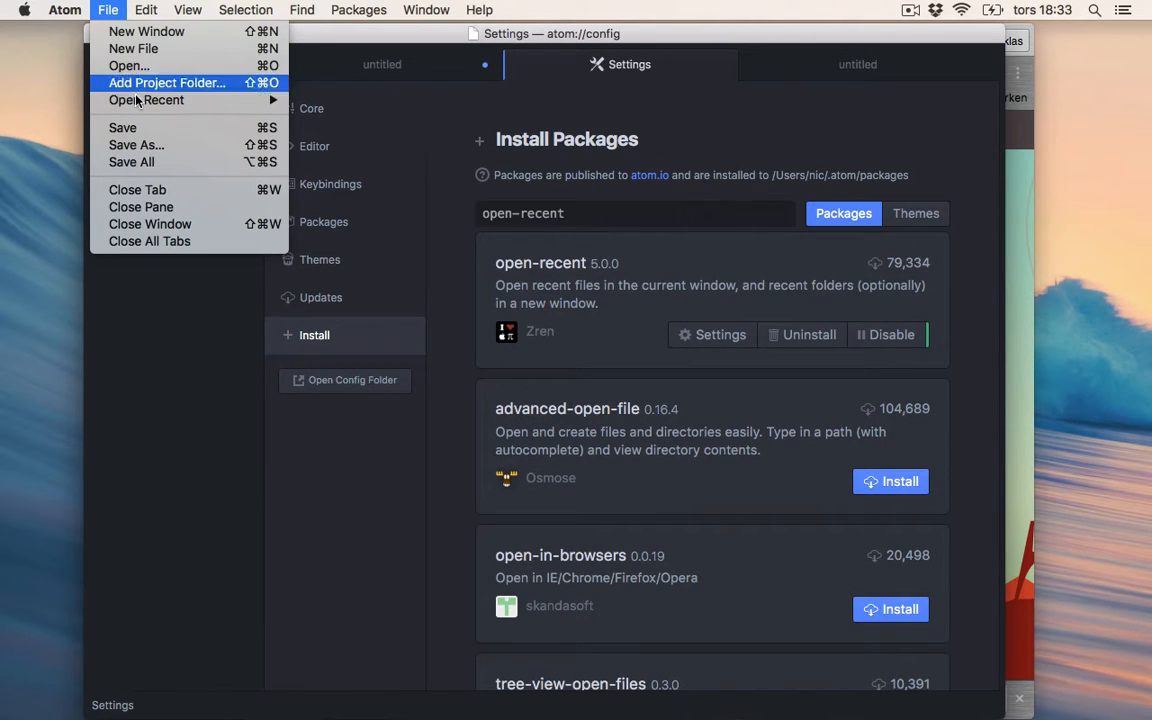
# Search the installable packages for "minimap" and install the minimap package
pyautogui.moveTo(144, 106)
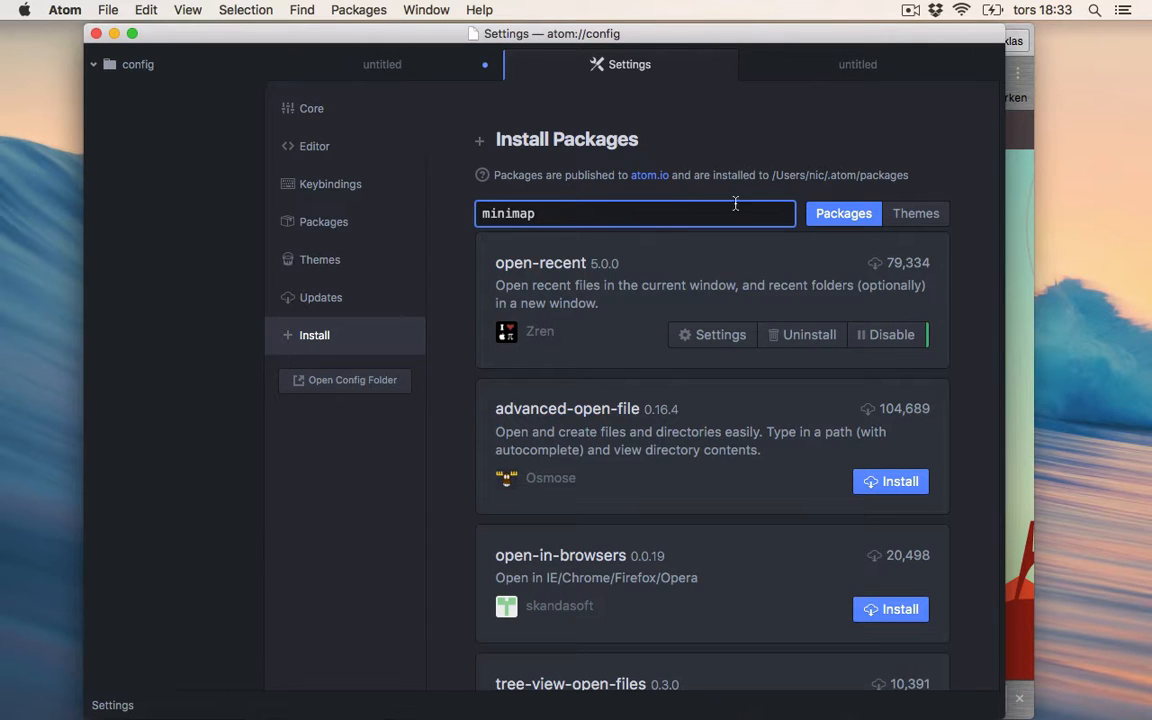
pyautogui.press('Return')
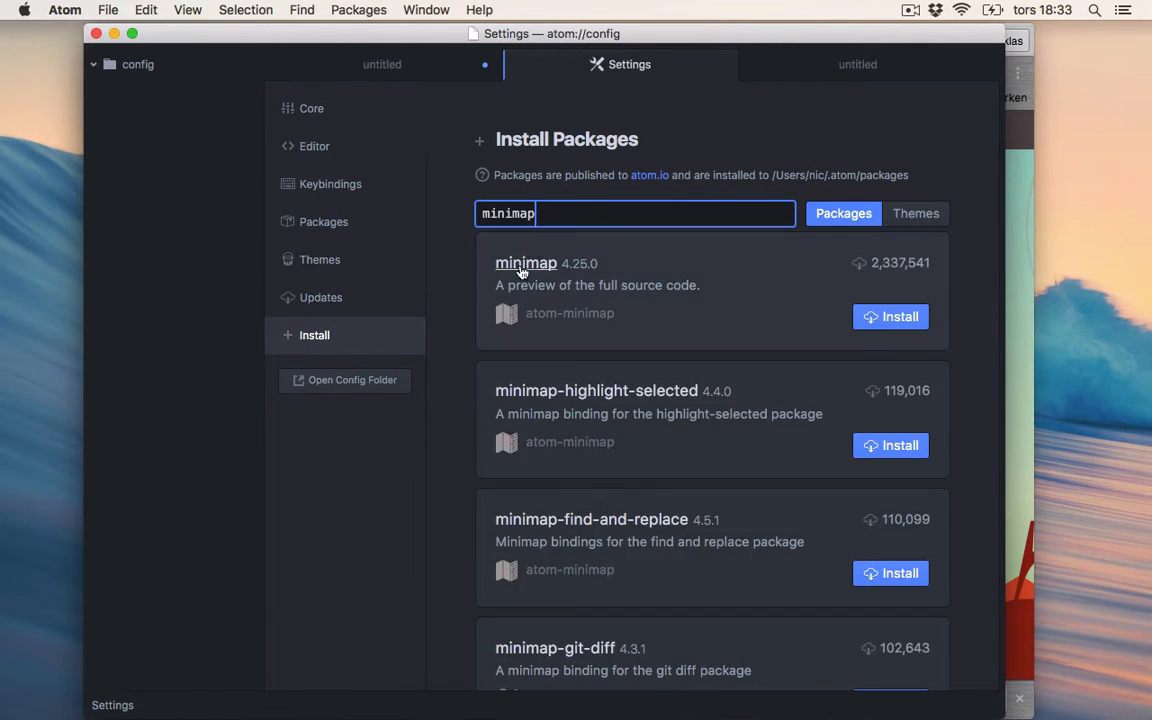
pyautogui.click(903, 318)
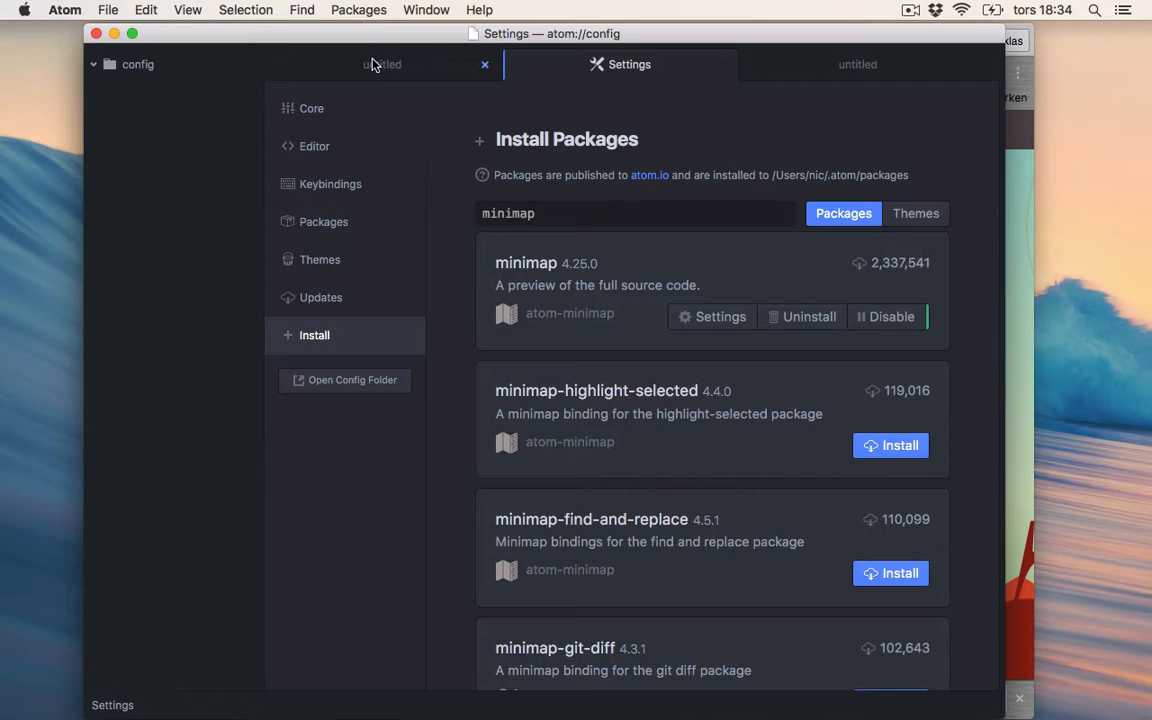
# Try out the minimap by filling the first untitled file with short dummy lines below the div, and delete those lines again
pyautogui.click(372, 64)
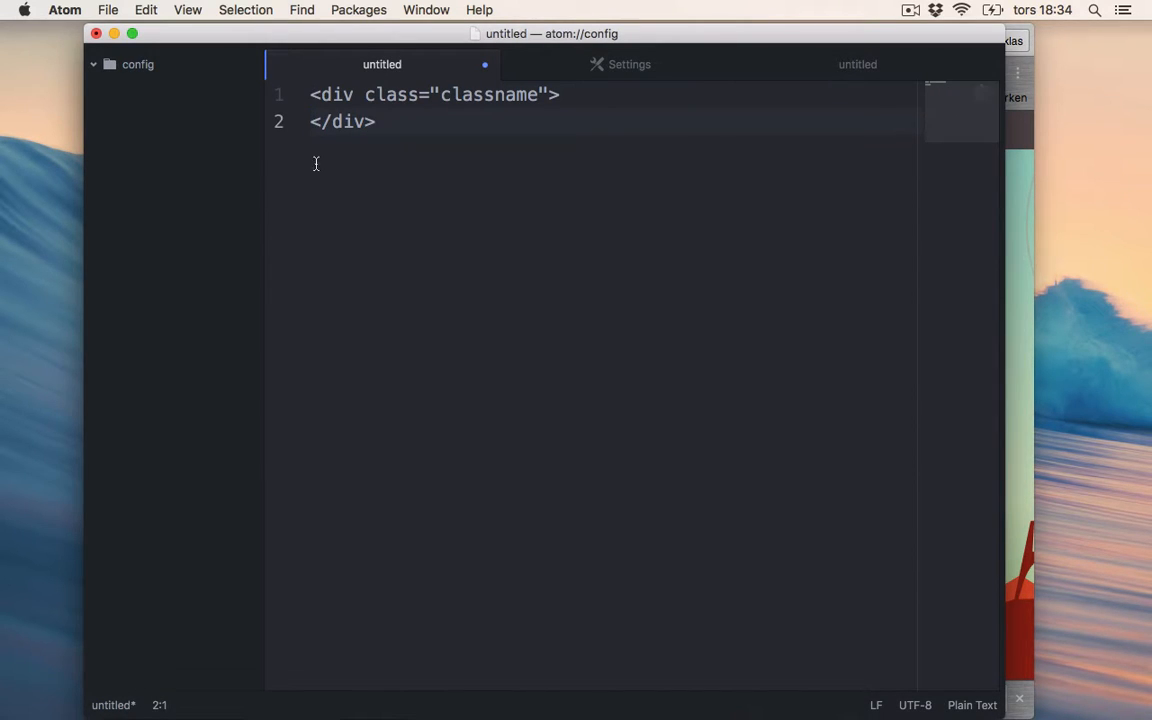
pyautogui.click(392, 130)
pyautogui.write('sdfsdf')
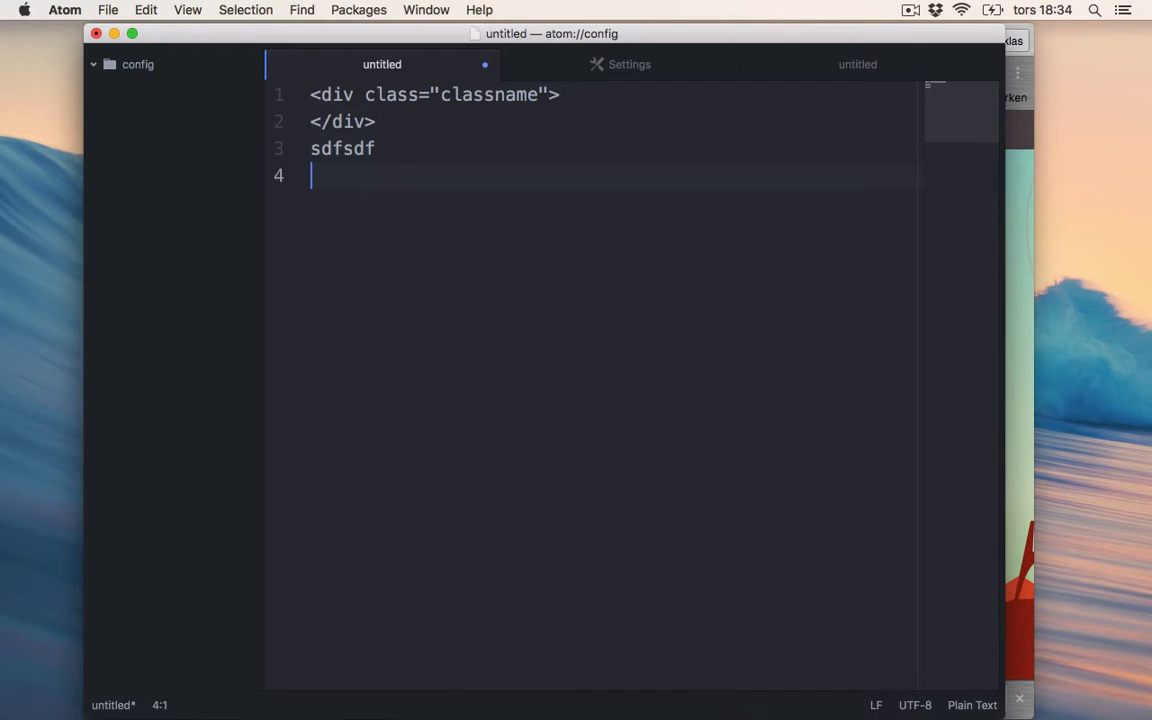
pyautogui.write(' s df sdf sd fs df sdf s df sd fs df sd fs df sd f')
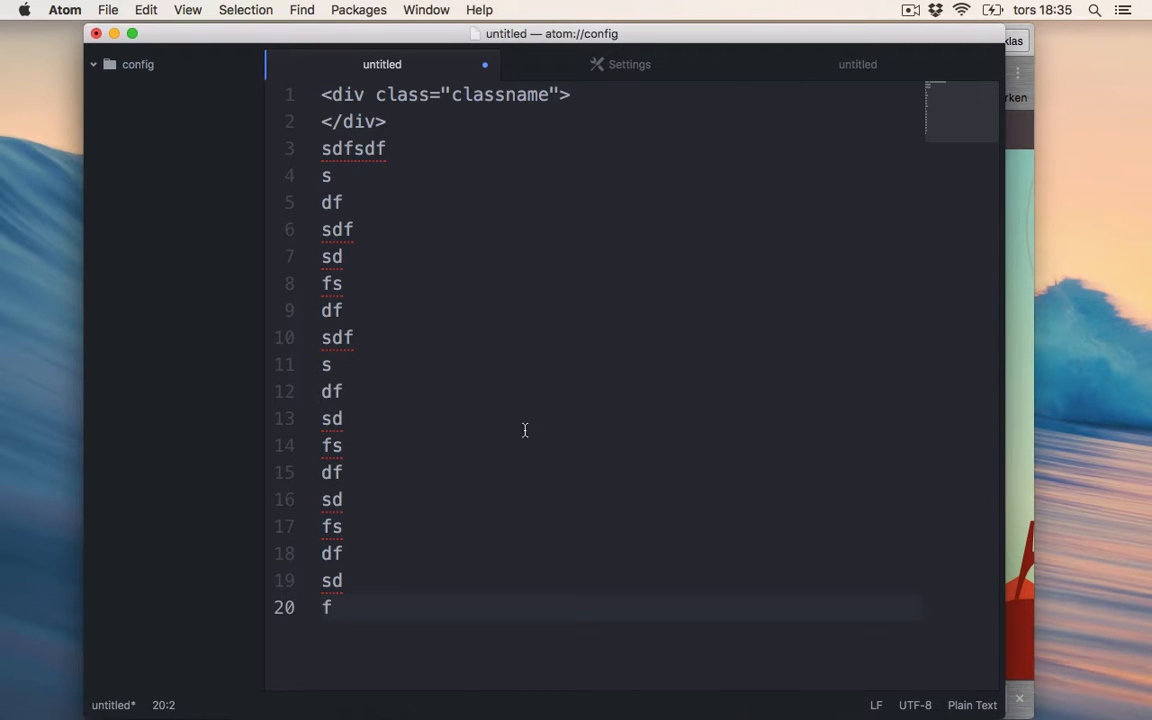
pyautogui.moveTo(341, 606); pyautogui.dragTo(311, 149)
pyautogui.press('BackSpace')
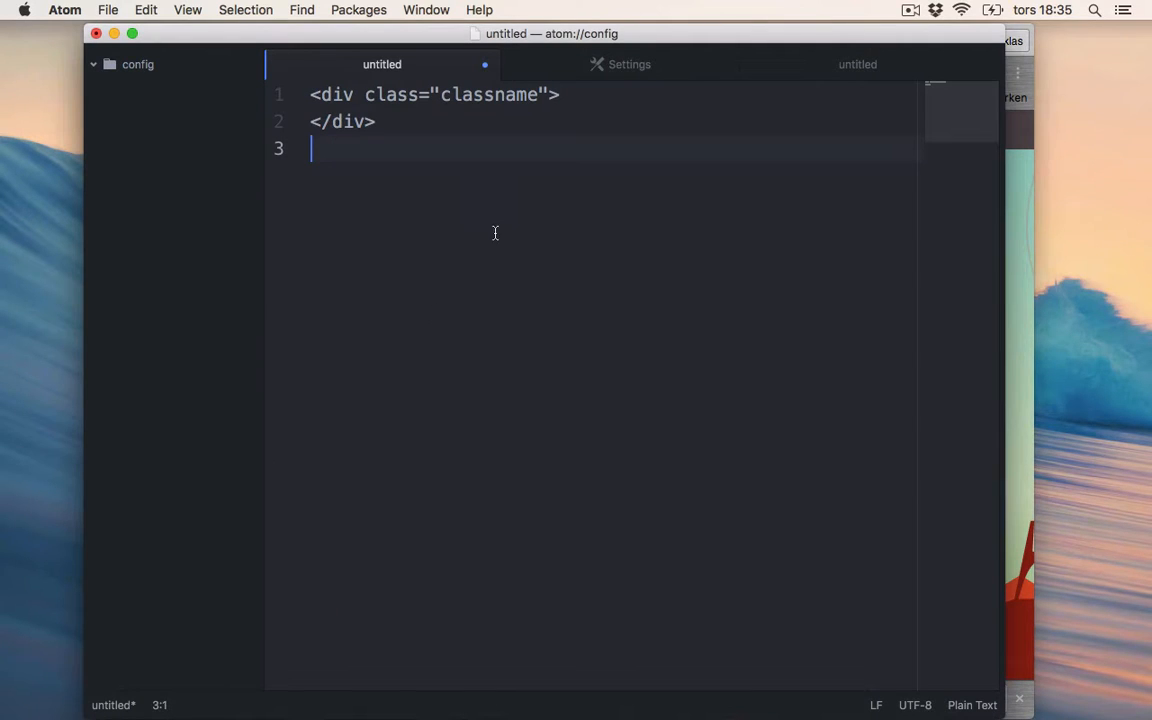
# Return to the settings, search the installable packages for "highlight-selected" and install the highlight-selected package
pyautogui.click(640, 68)
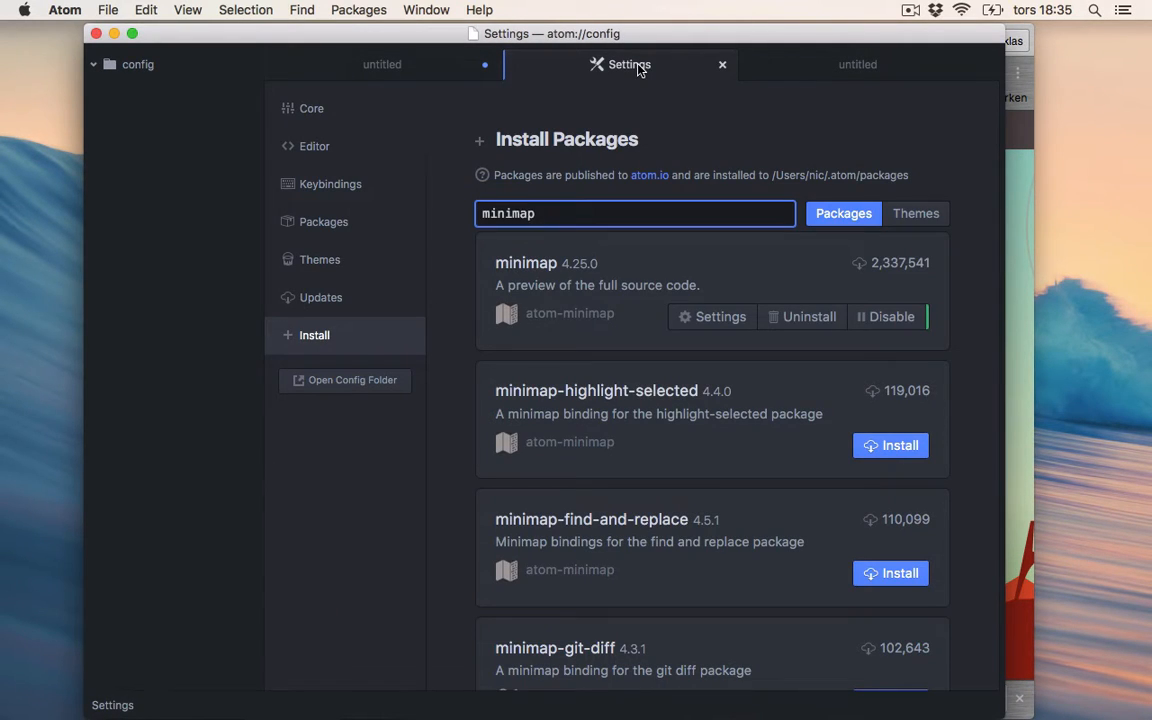
pyautogui.doubleClick(546, 215)
pyautogui.write('highlight-selected')
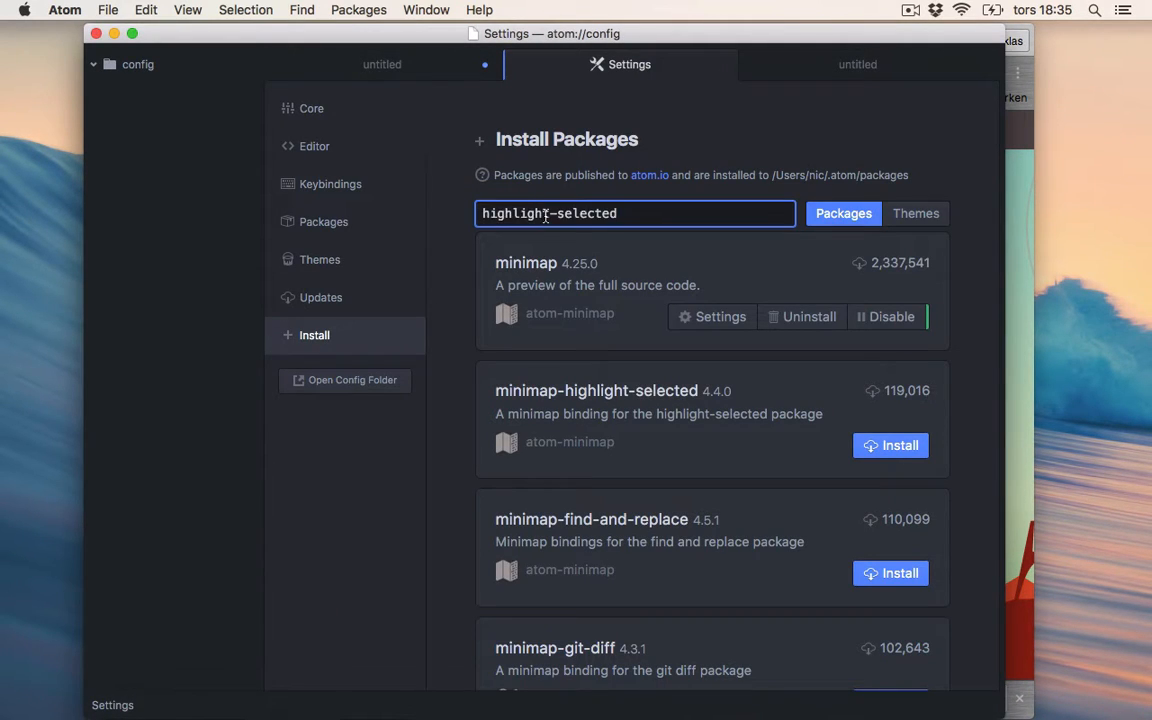
pyautogui.press('Return')
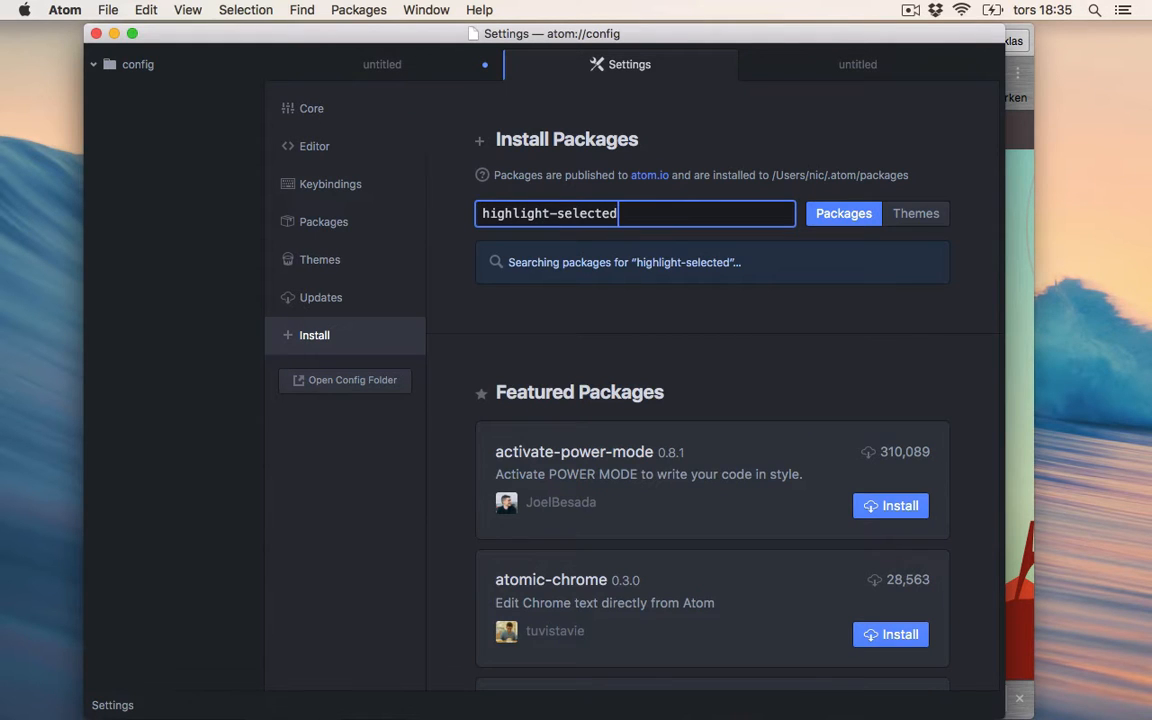
pyautogui.click(879, 318)
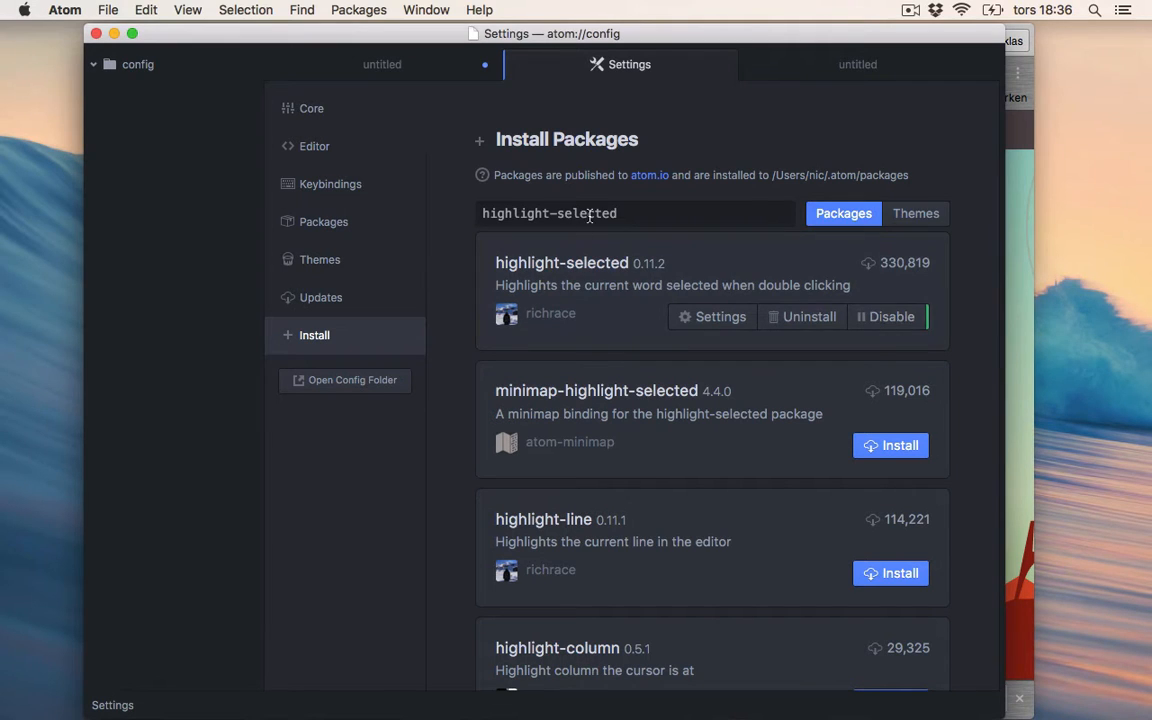
# Search the installable packages for "file-icons"
pyautogui.click(642, 218)
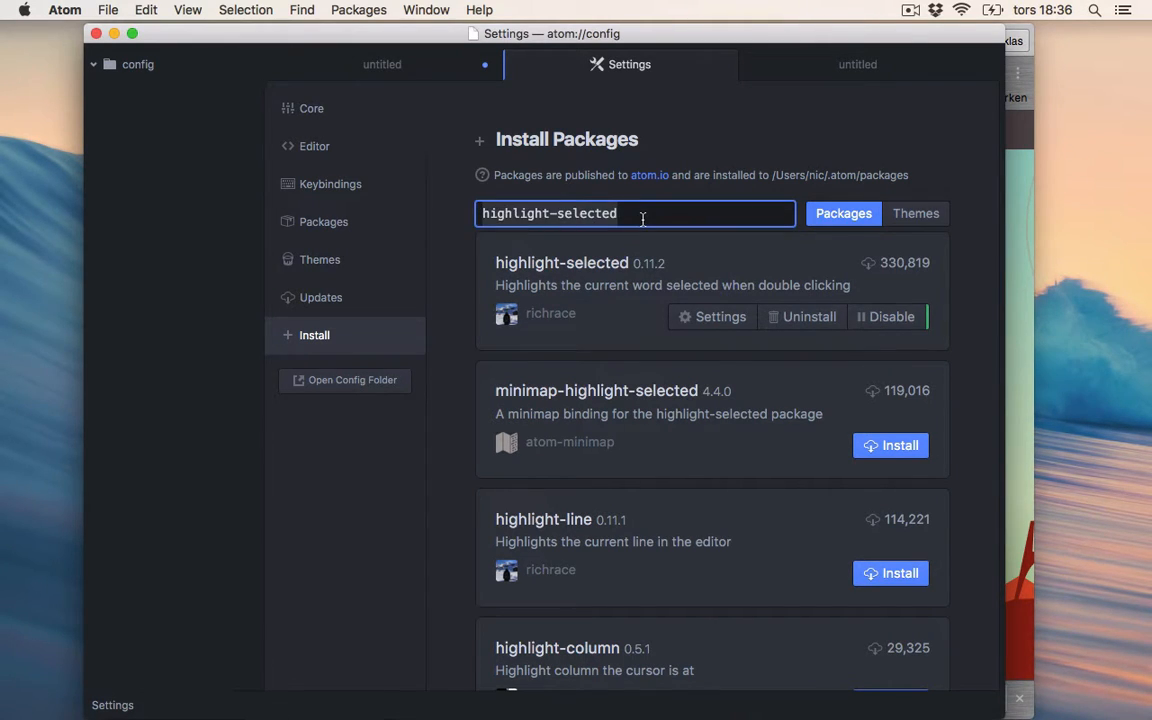
pyautogui.write('file-icons')
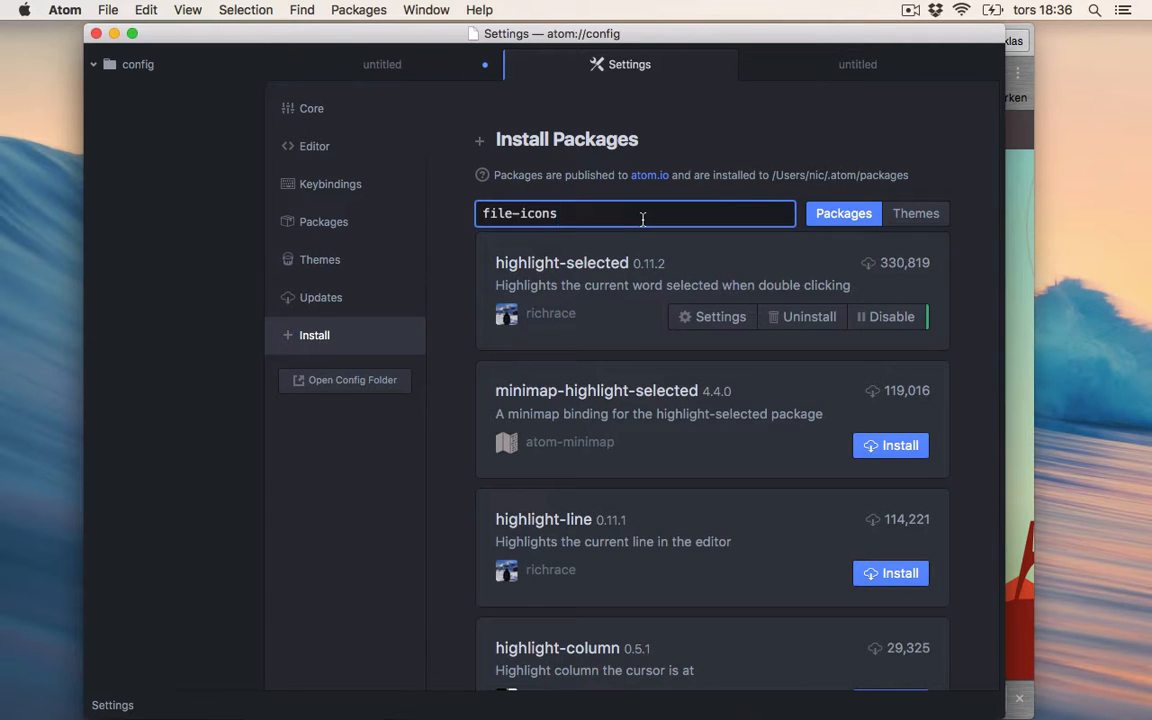
pyautogui.press('Return')
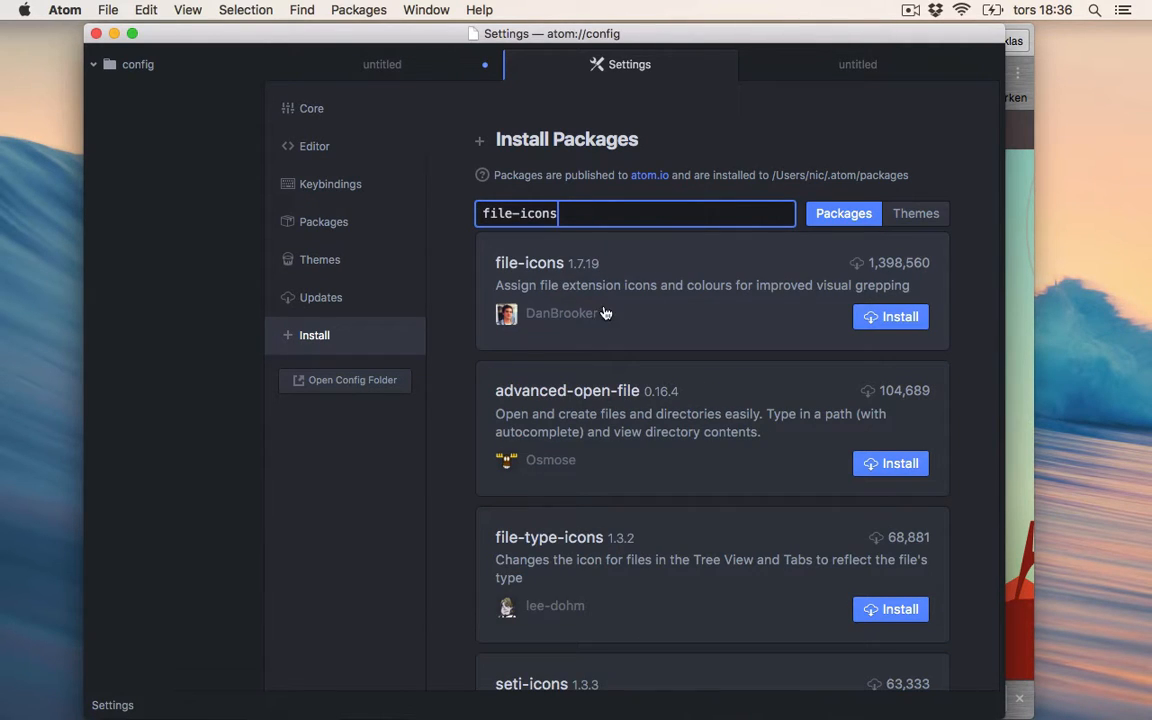
# Open the file-icons package's web page in Chrome and examine its examples of icons for different file types
pyautogui.click(544, 265)
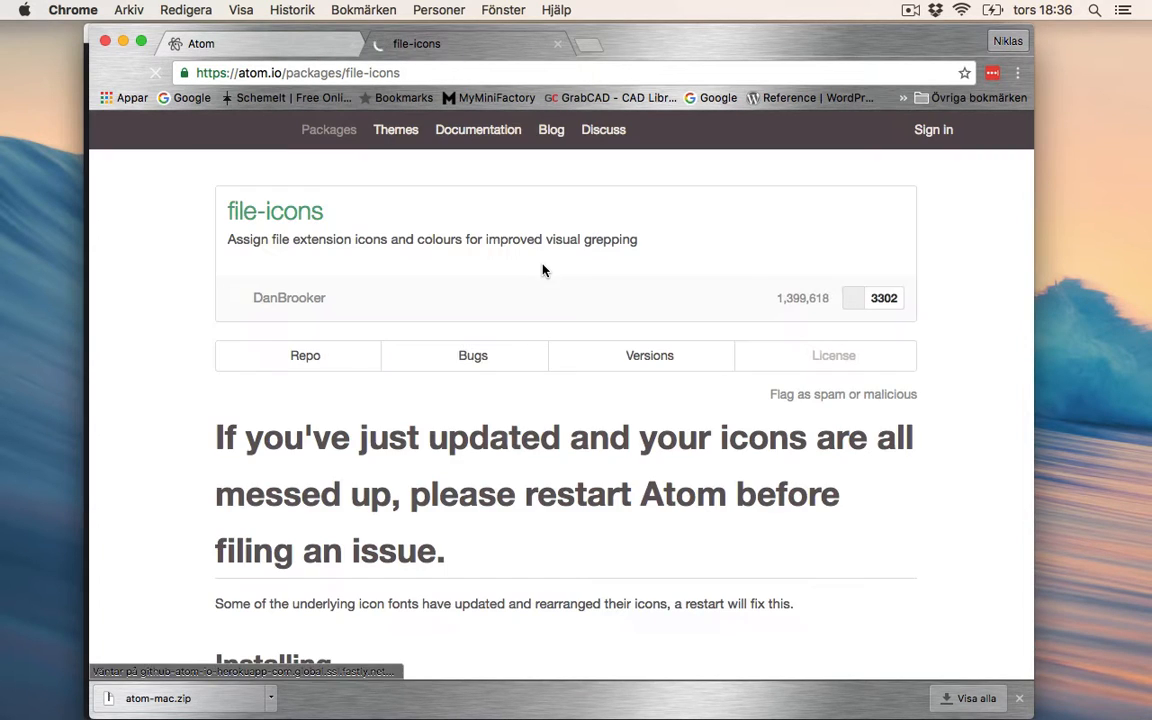
pyautogui.scroll(-5, 553, 467)
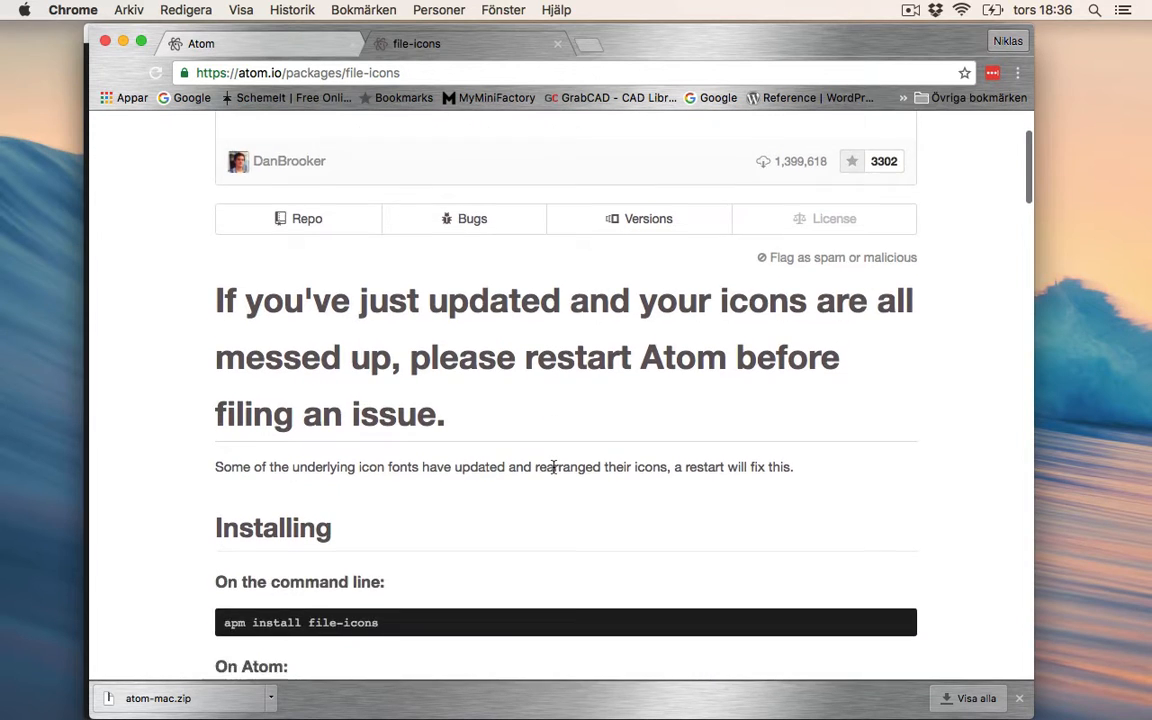
pyautogui.scroll(-10, 553, 467)
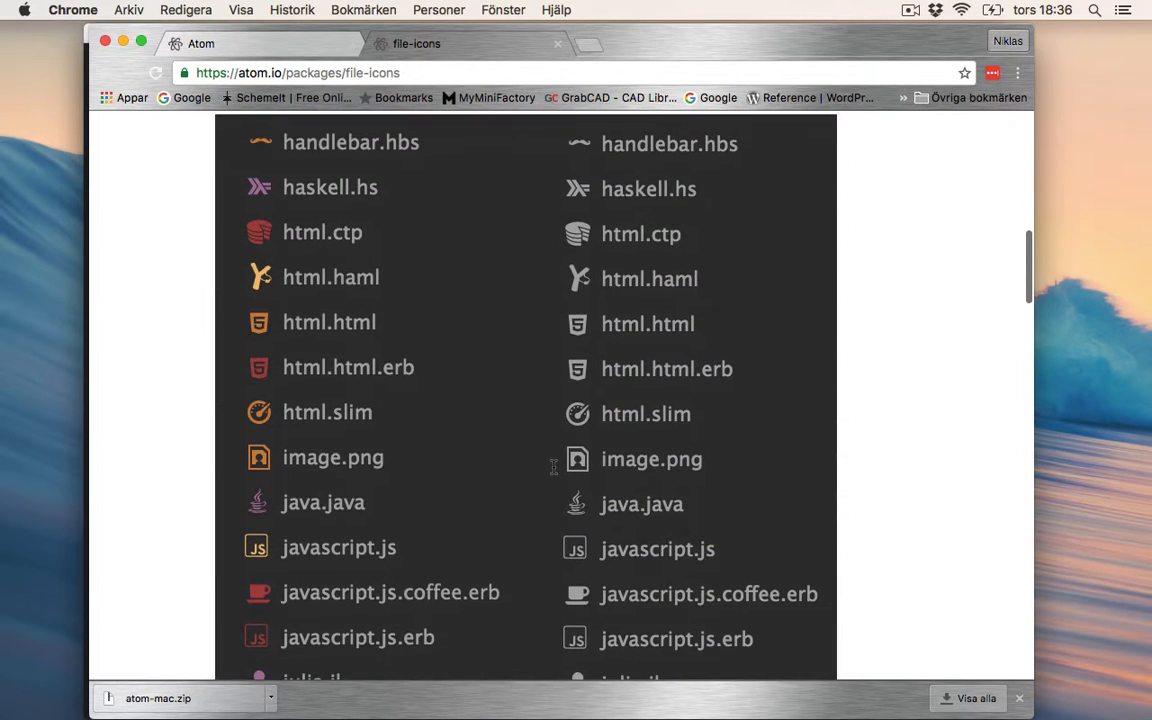
pyautogui.scroll(1, 553, 467)
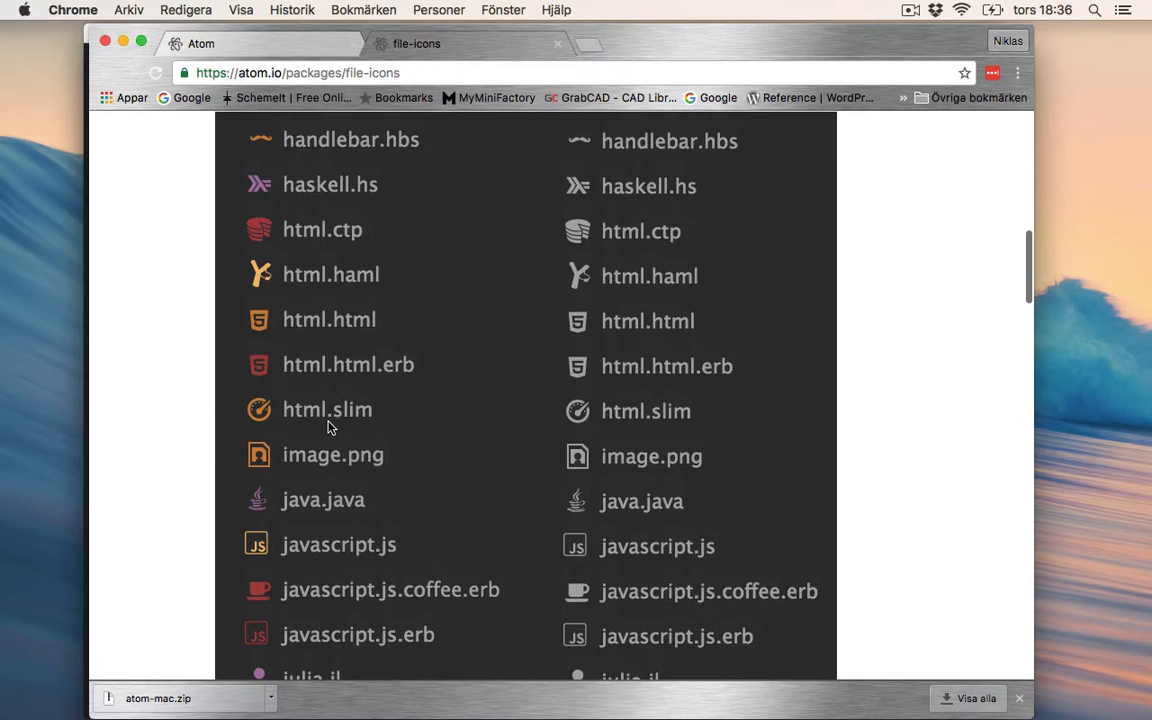
pyautogui.scroll(1, 300, 360)
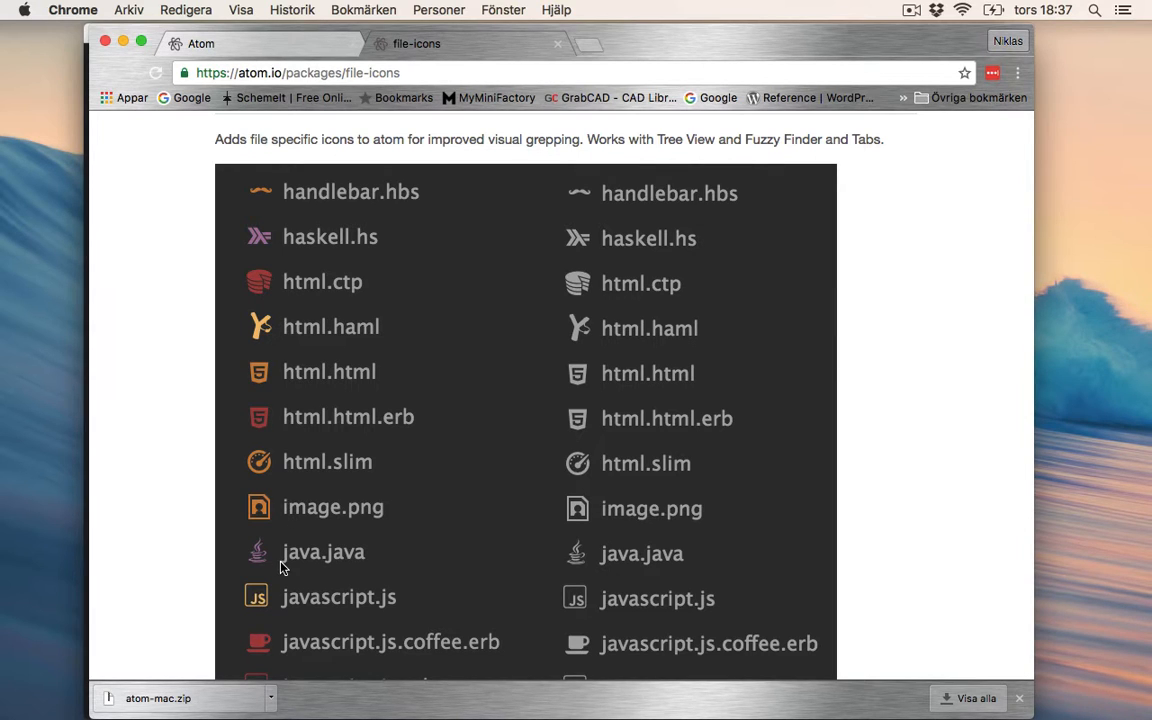
pyautogui.scroll(1, 281, 567)
pyautogui.scroll(-5, 281, 567)
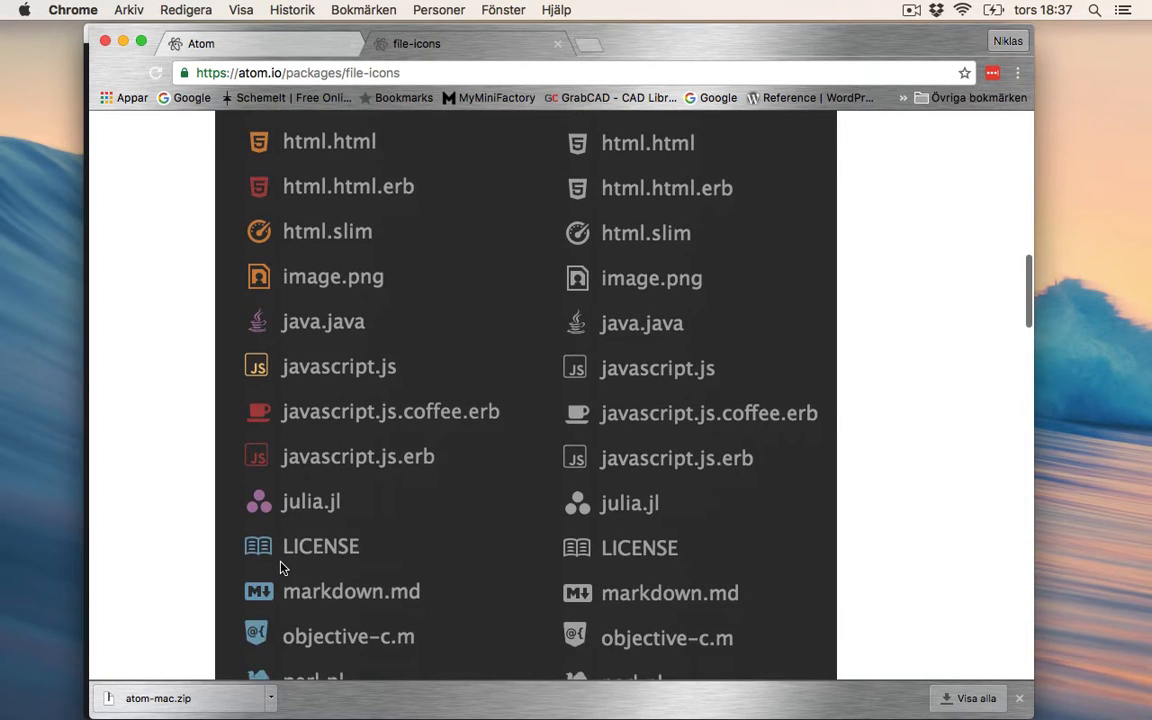
pyautogui.scroll(2, 281, 567)
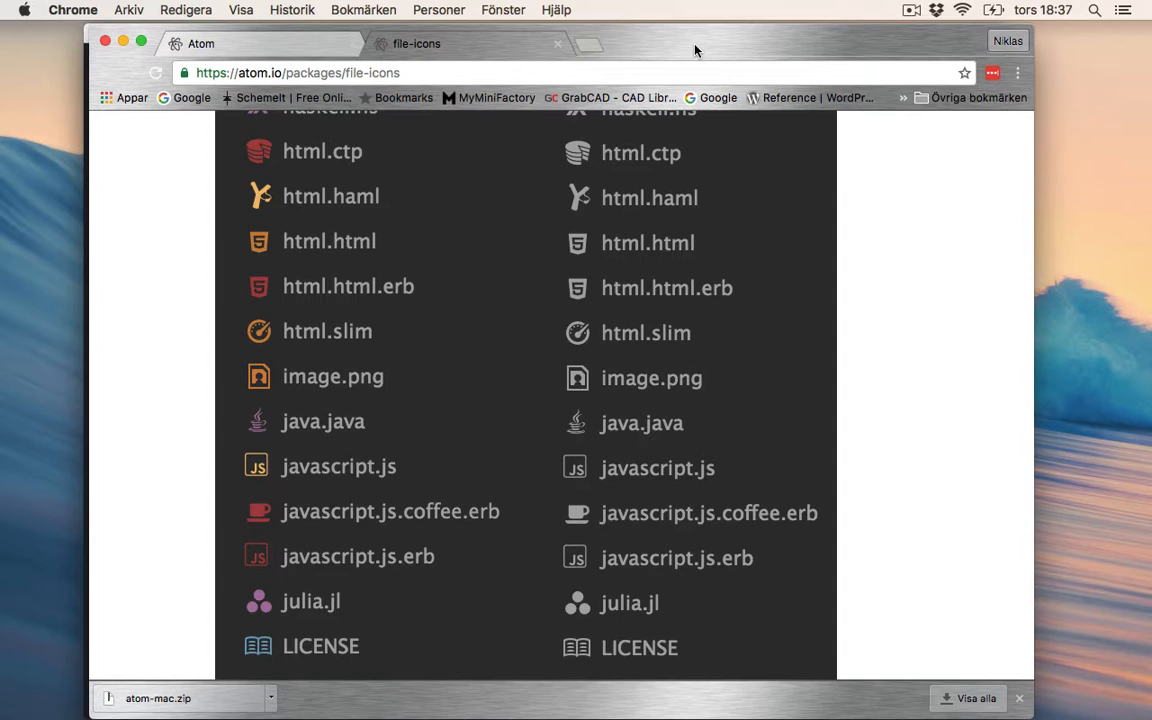
# Move the browser window out of the way, return to Atom and install the file-icons package
pyautogui.moveTo(694, 46); pyautogui.dragTo(674, 139)
pyautogui.click(642, 38)
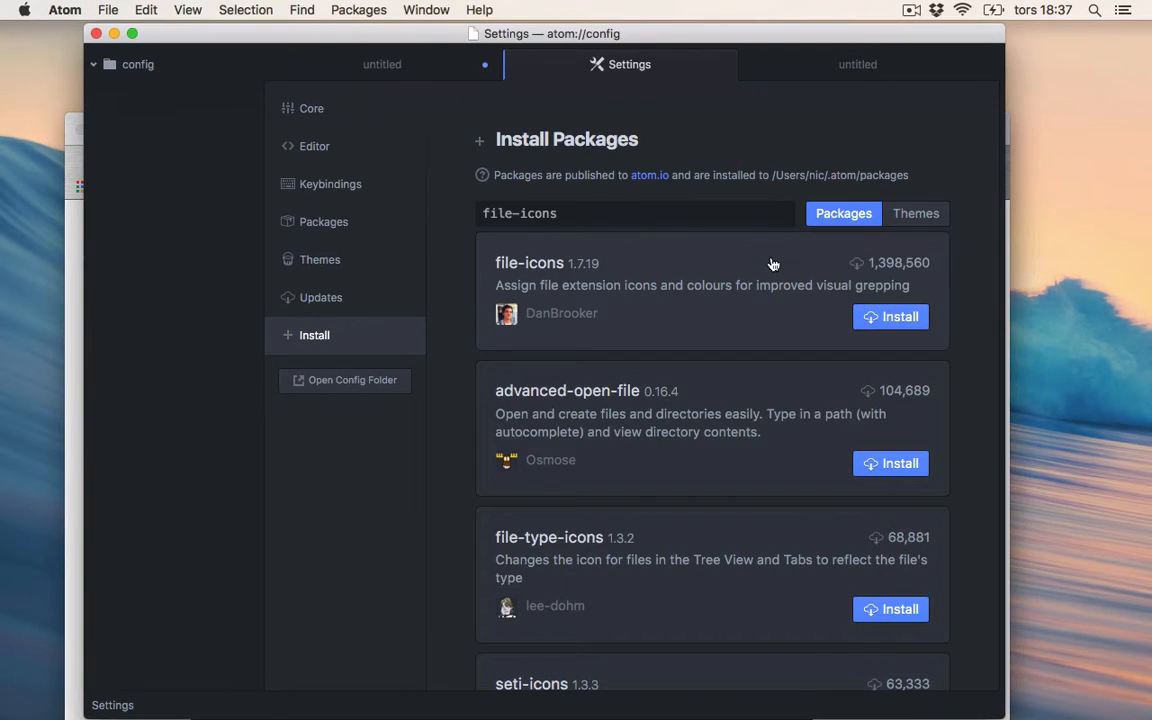
pyautogui.click(890, 317)
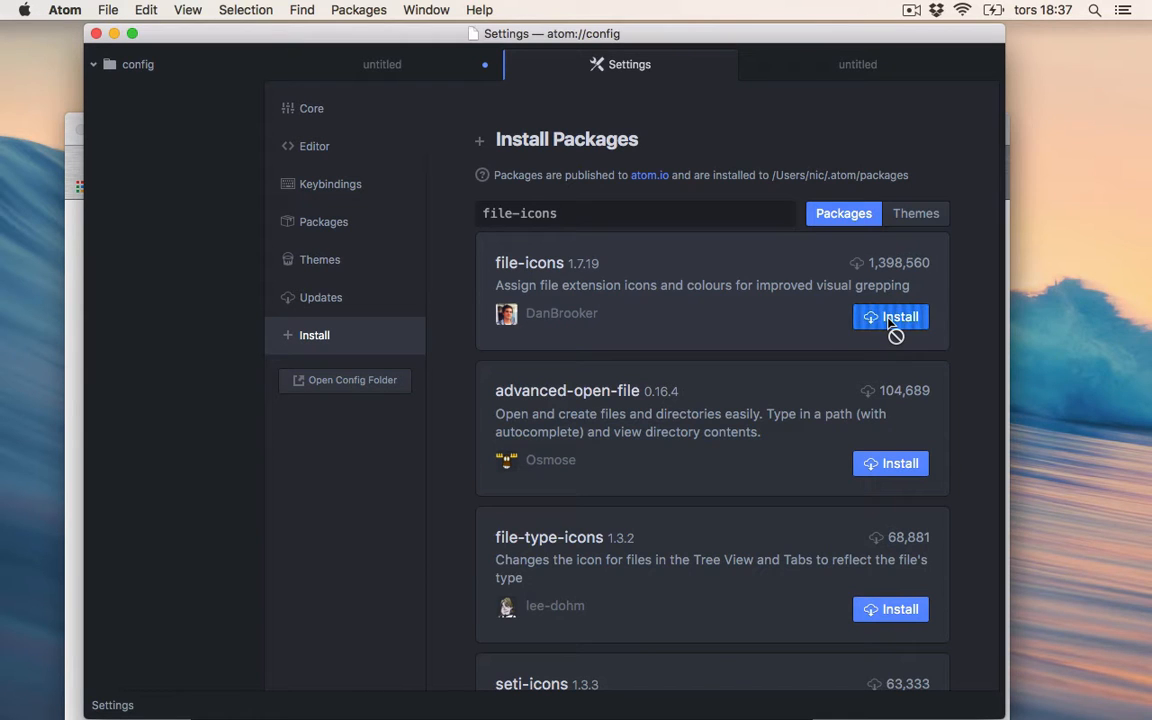
# Search the installable packages for "pigments" and install the pigments package
pyautogui.click(574, 215)
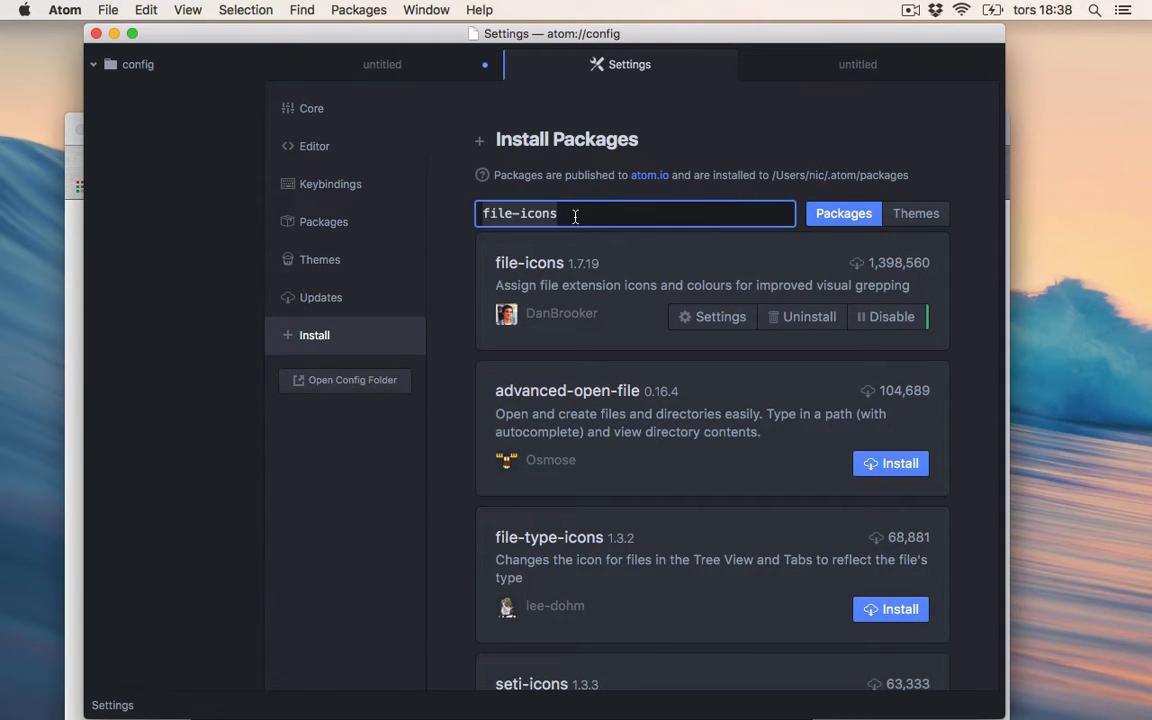
pyautogui.press('super+a')
pyautogui.write('pig')
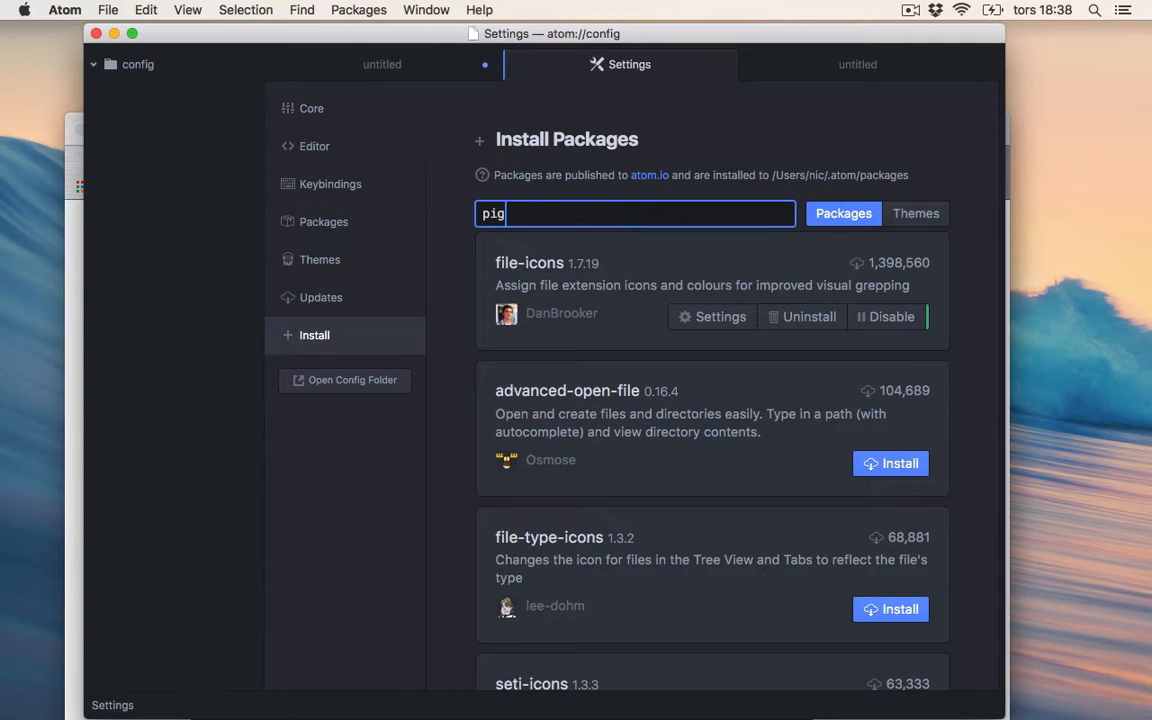
pyautogui.write('ments')
pyautogui.press('Return')
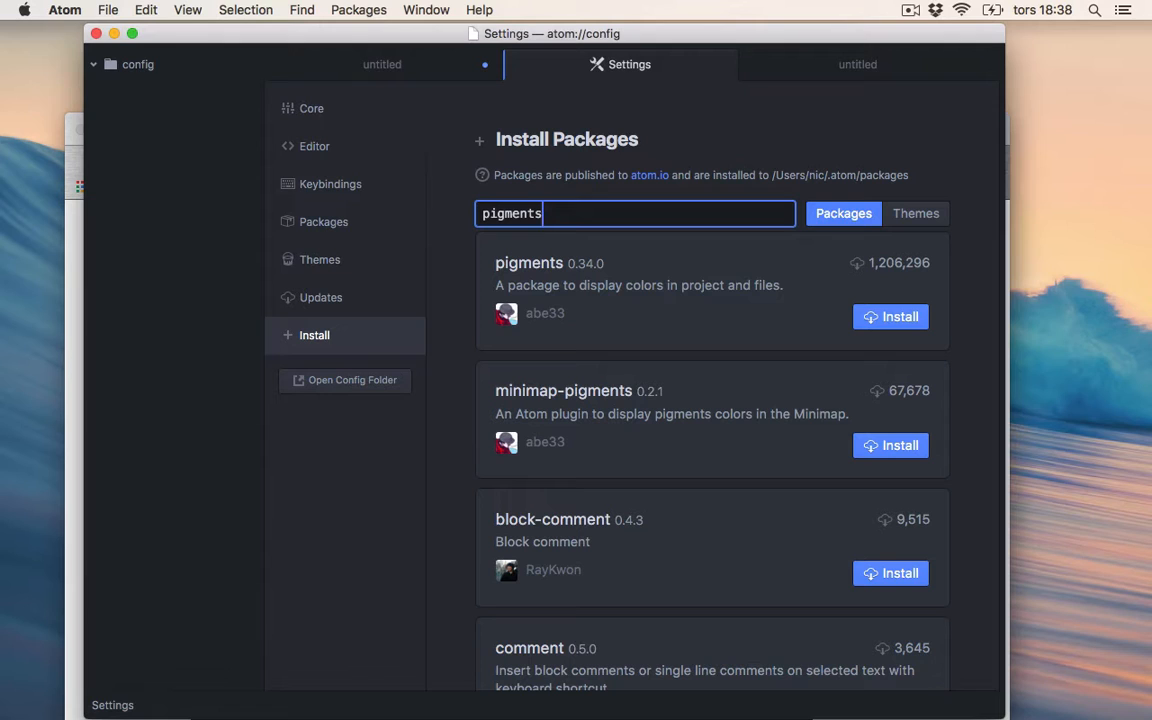
pyautogui.click(883, 320)
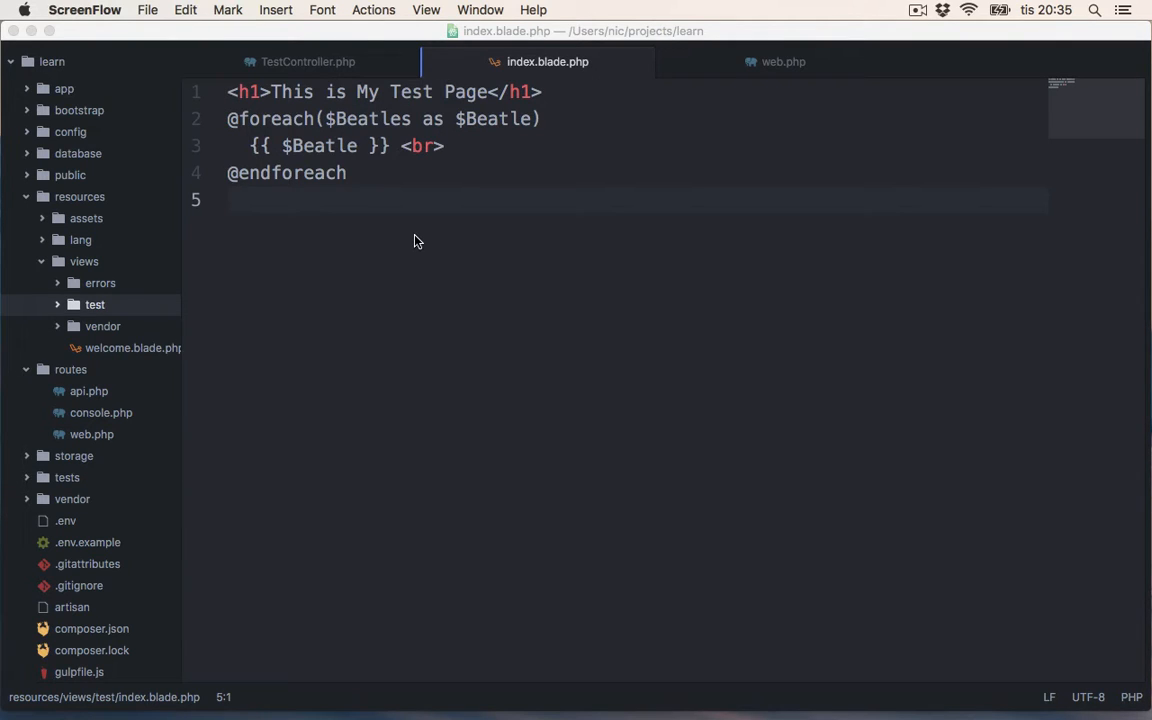
pyautogui.click(371, 174)
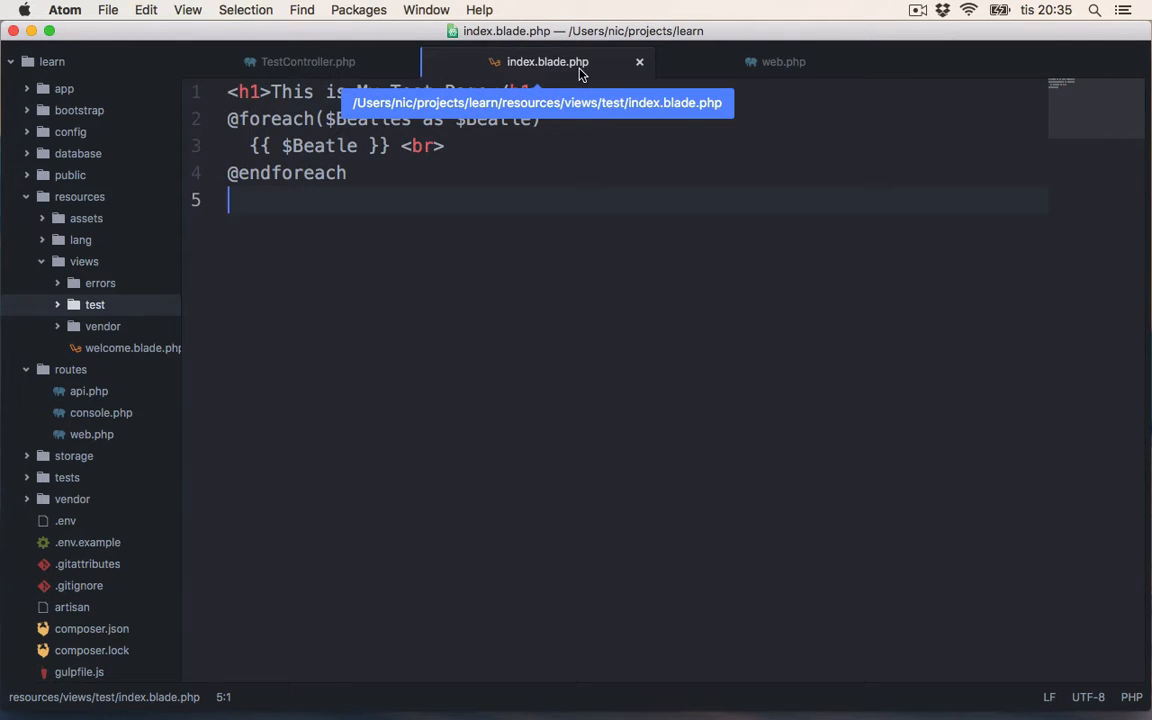
pyautogui.click(483, 147)
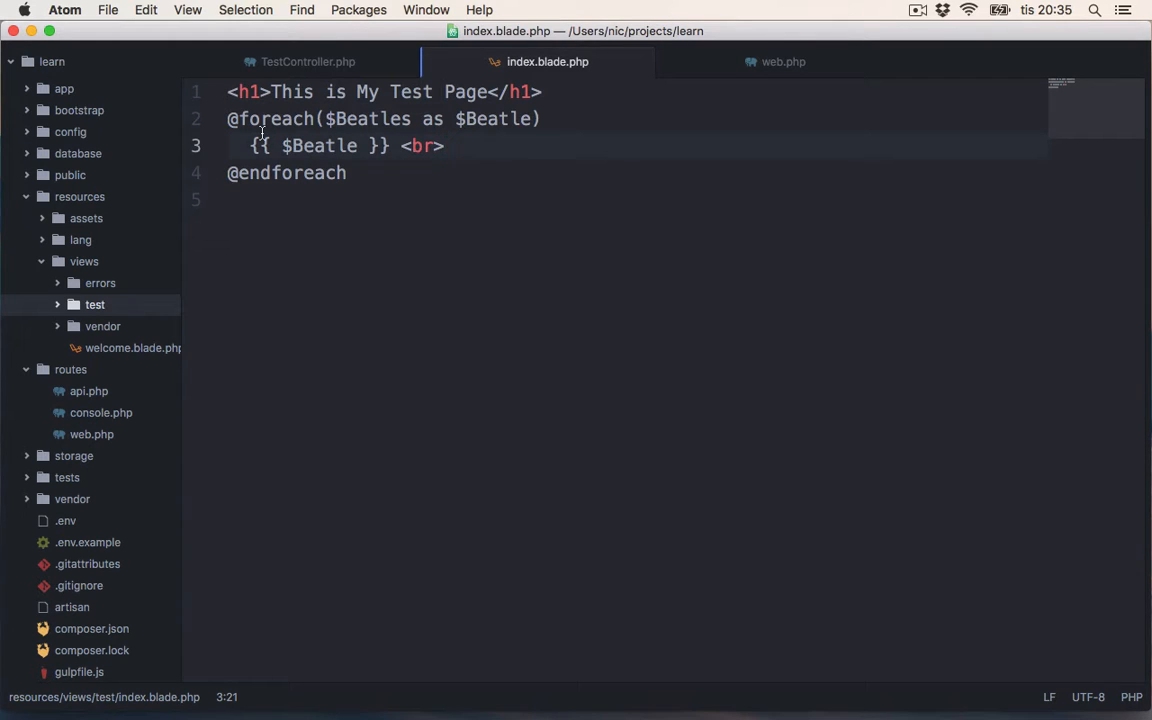
pyautogui.moveTo(354, 174); pyautogui.dragTo(223, 128)
pyautogui.click(348, 172)
# Open Atom's preferences and filter the installed packages by "blade"
pyautogui.click(62, 10)
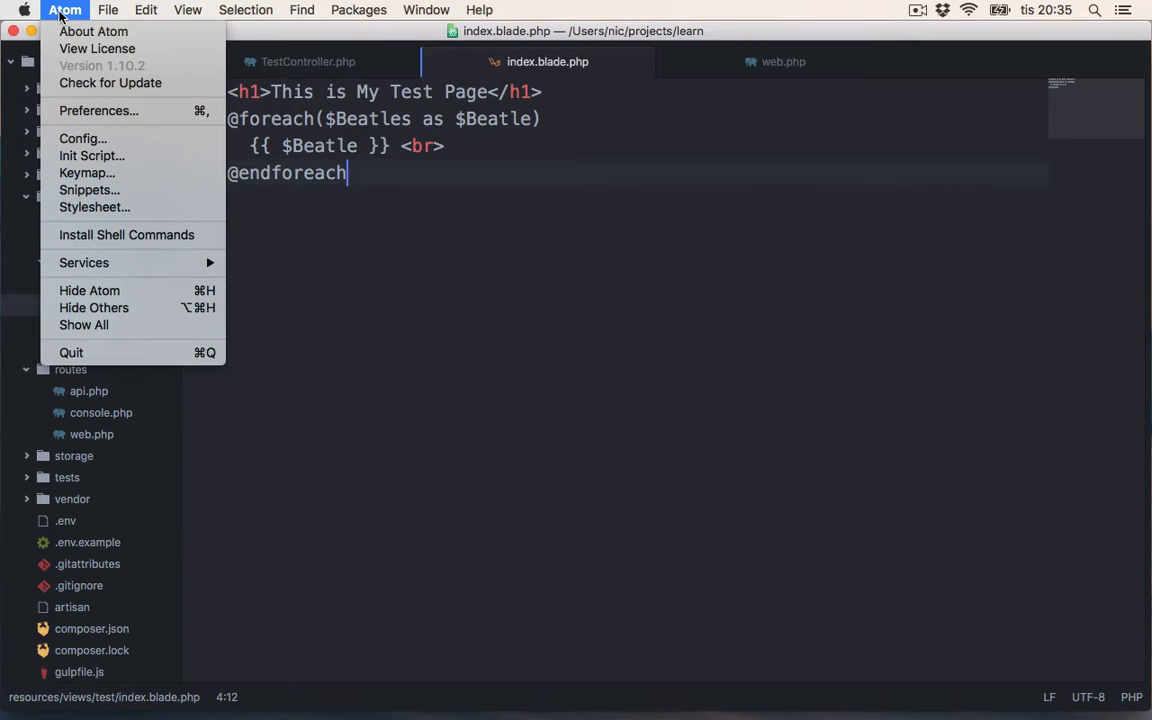
pyautogui.click(69, 111)
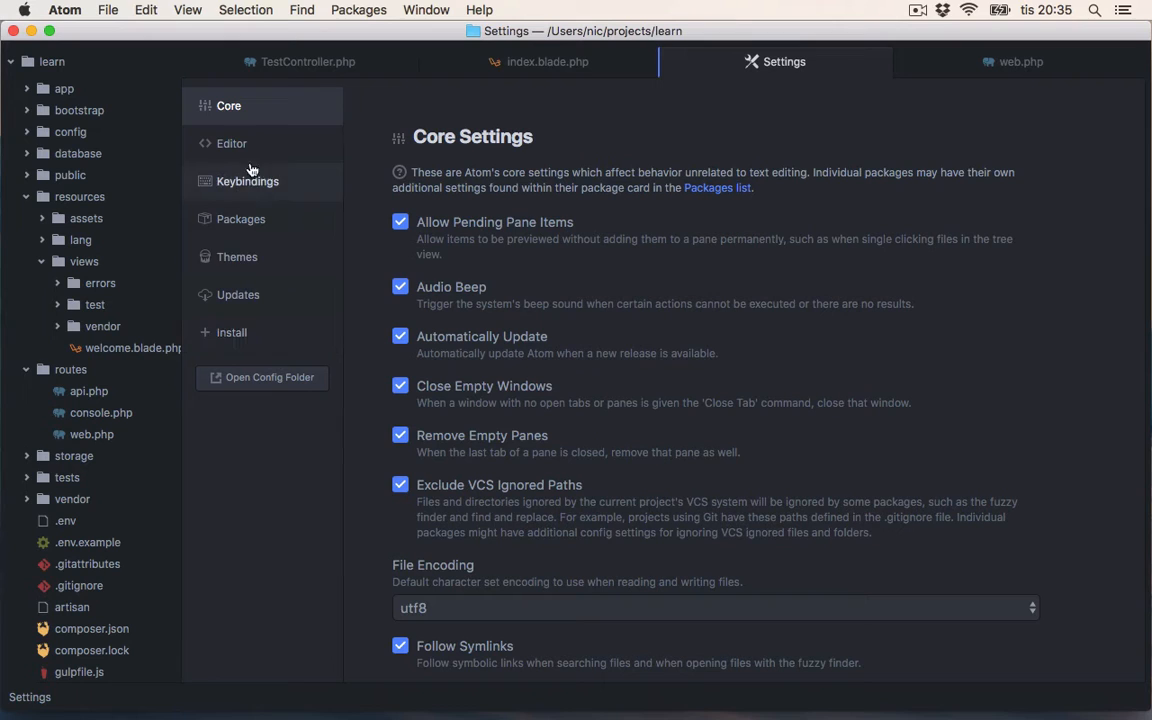
pyautogui.click(240, 224)
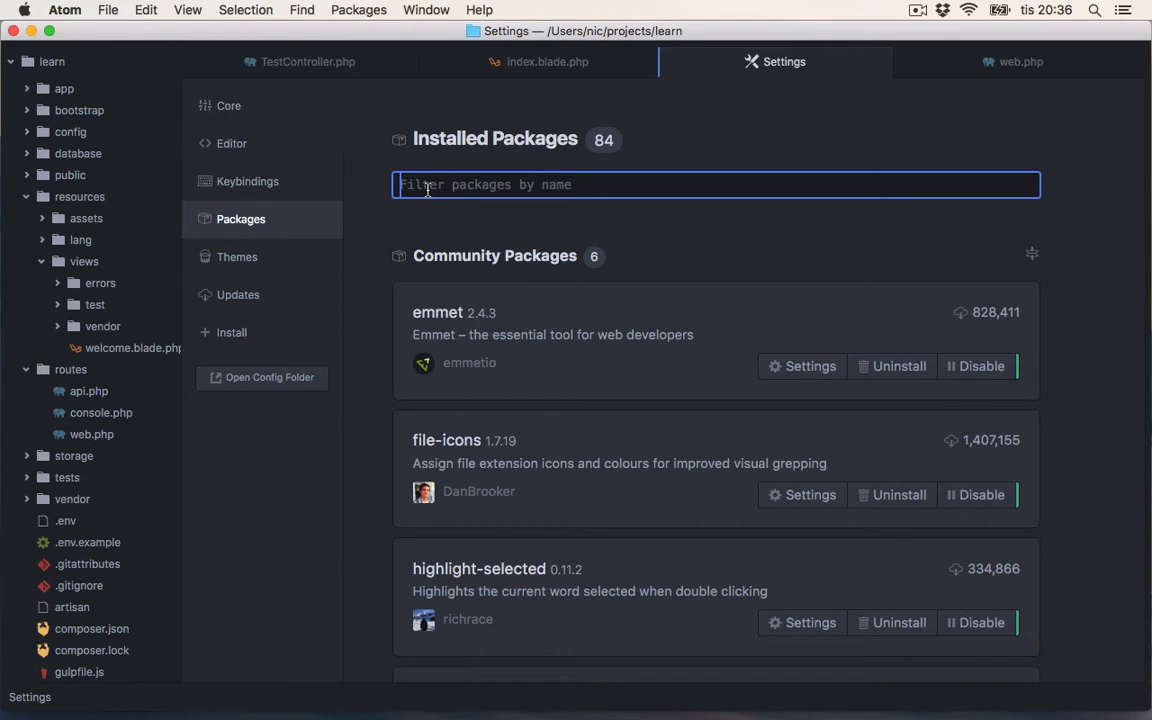
pyautogui.write('blade')
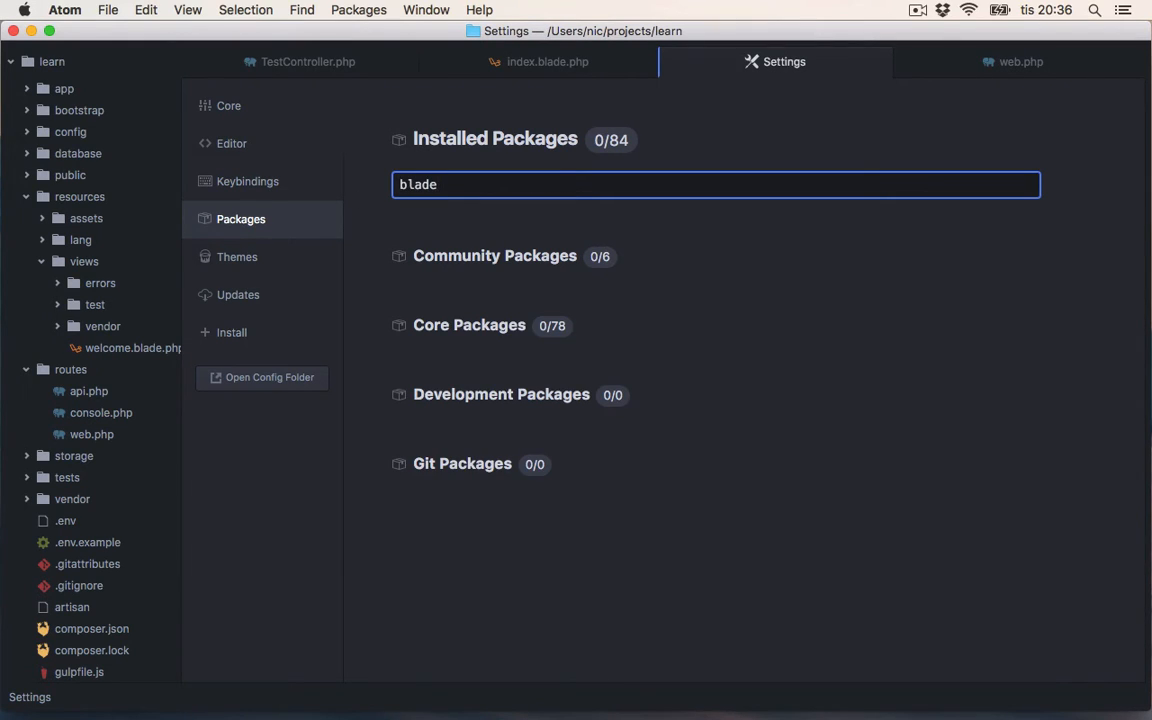
pyautogui.click(380, 220)
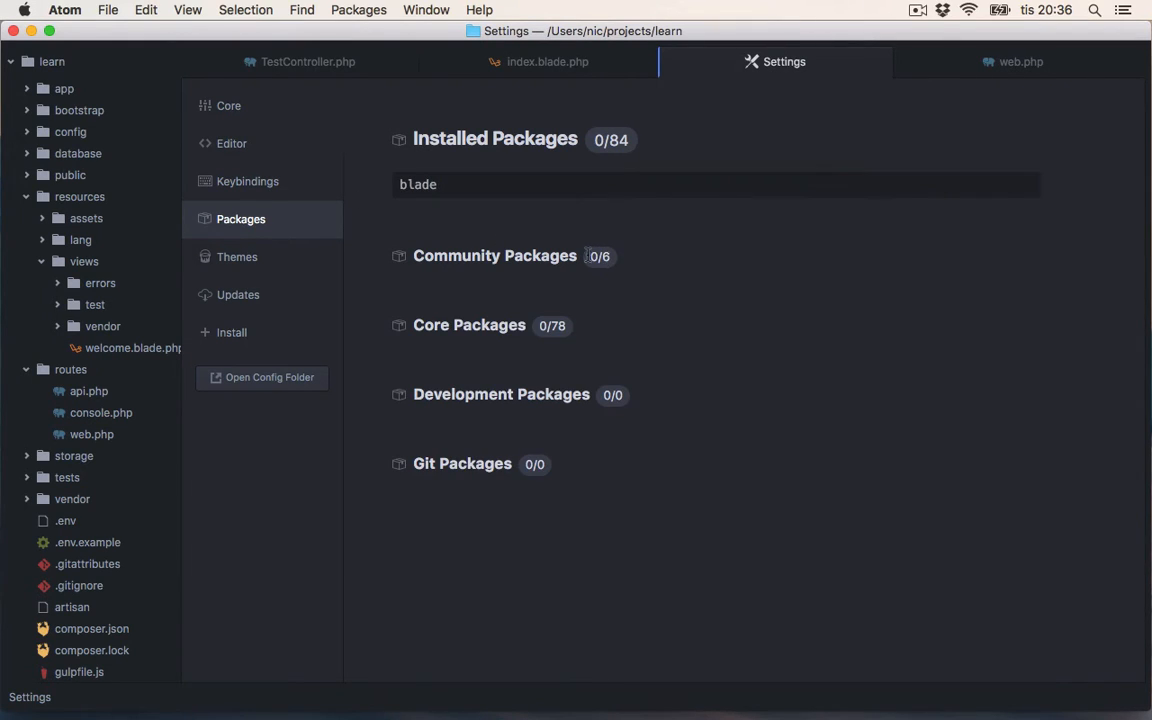
pyautogui.click(254, 228)
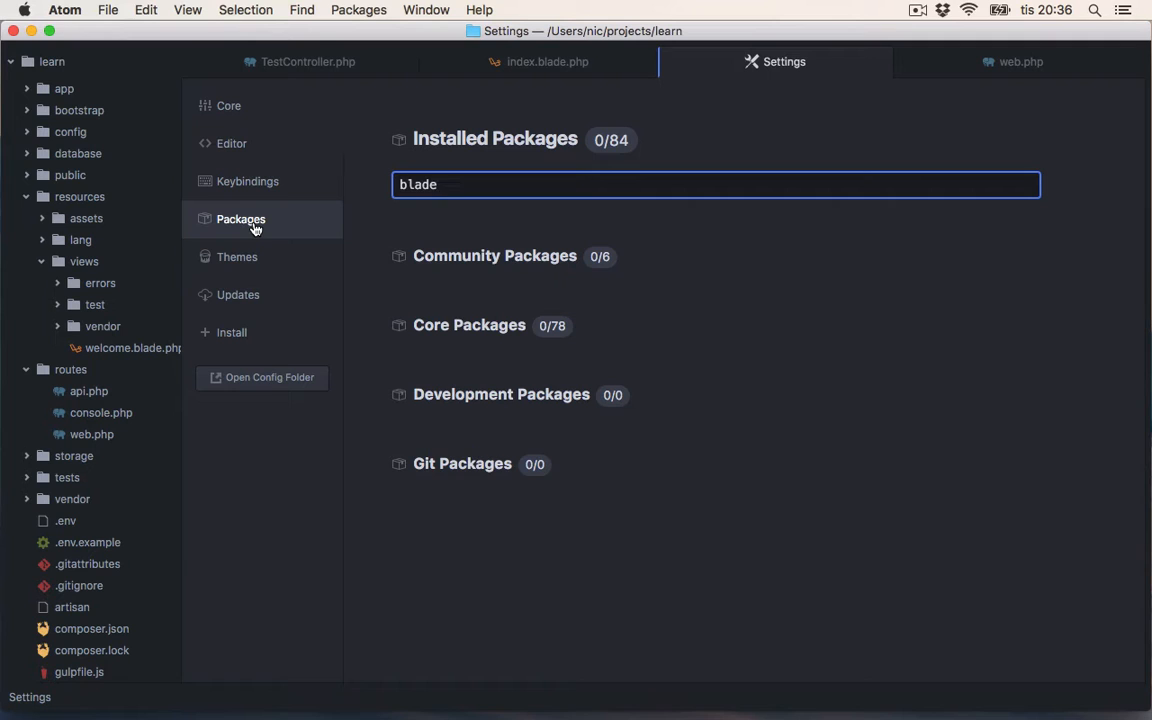
# Search the installable packages for "blade"
pyautogui.click(230, 345)
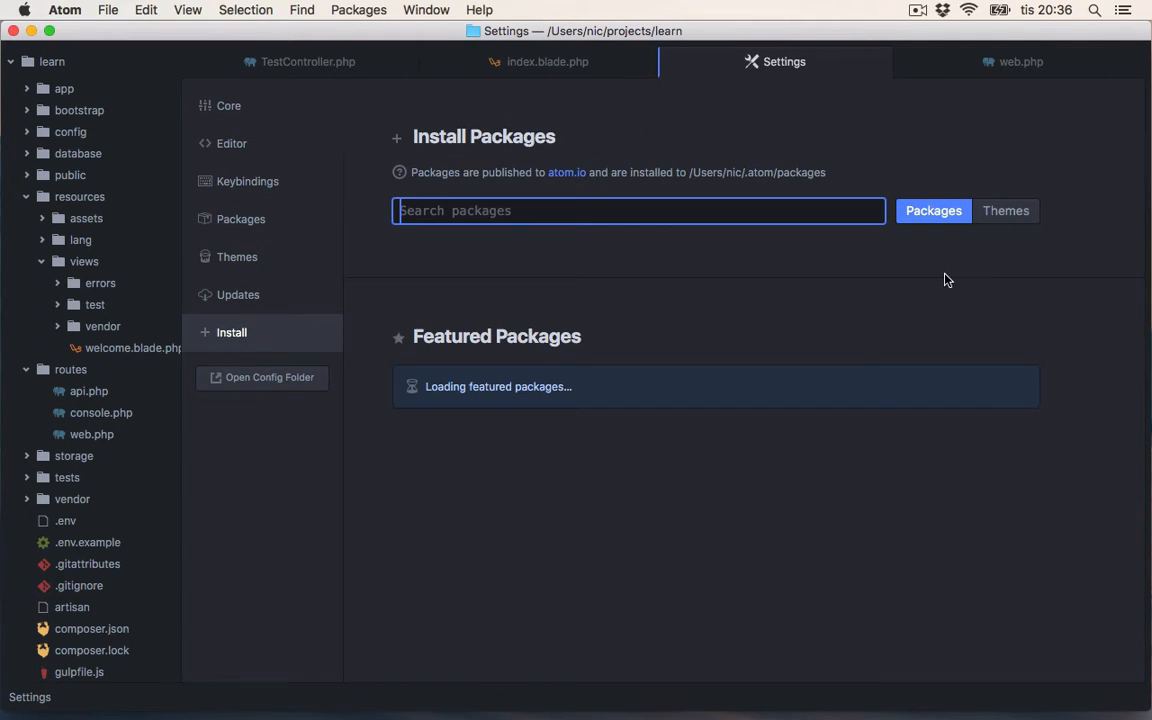
pyautogui.click(934, 219)
pyautogui.click(506, 213)
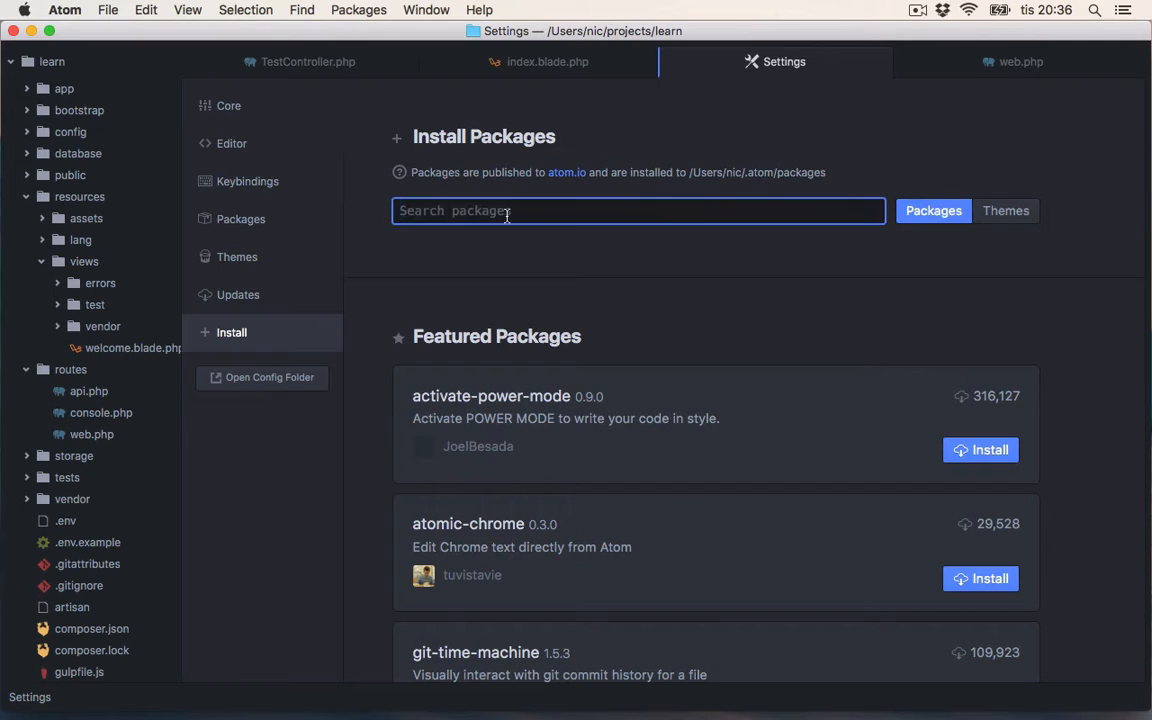
pyautogui.write('blade')
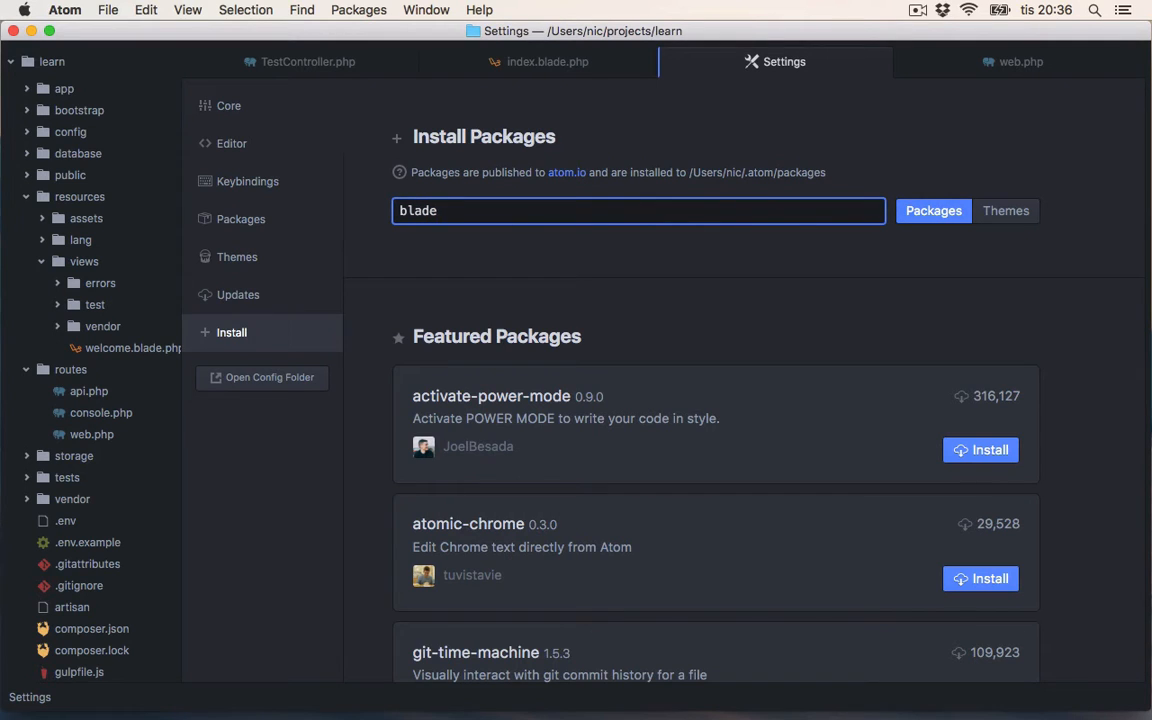
pyautogui.press('Return')
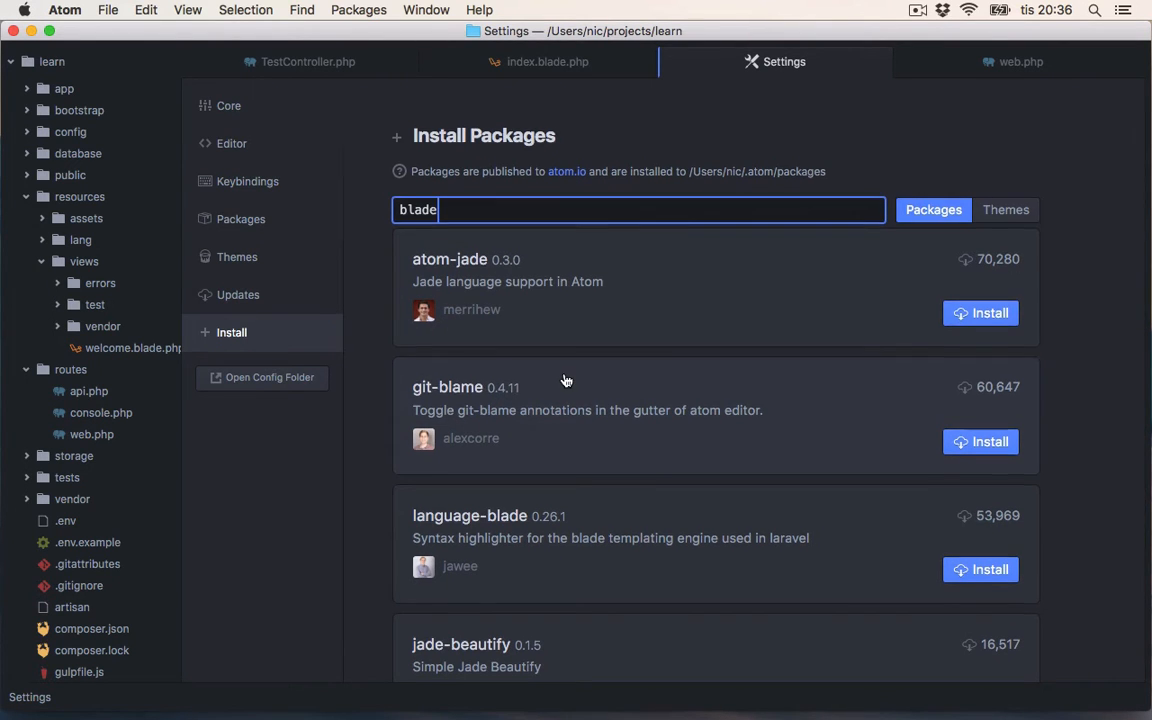
# Install the language-blade package and switch back to index.blade.php to check its highlighting
pyautogui.scroll(-5, 563, 380)
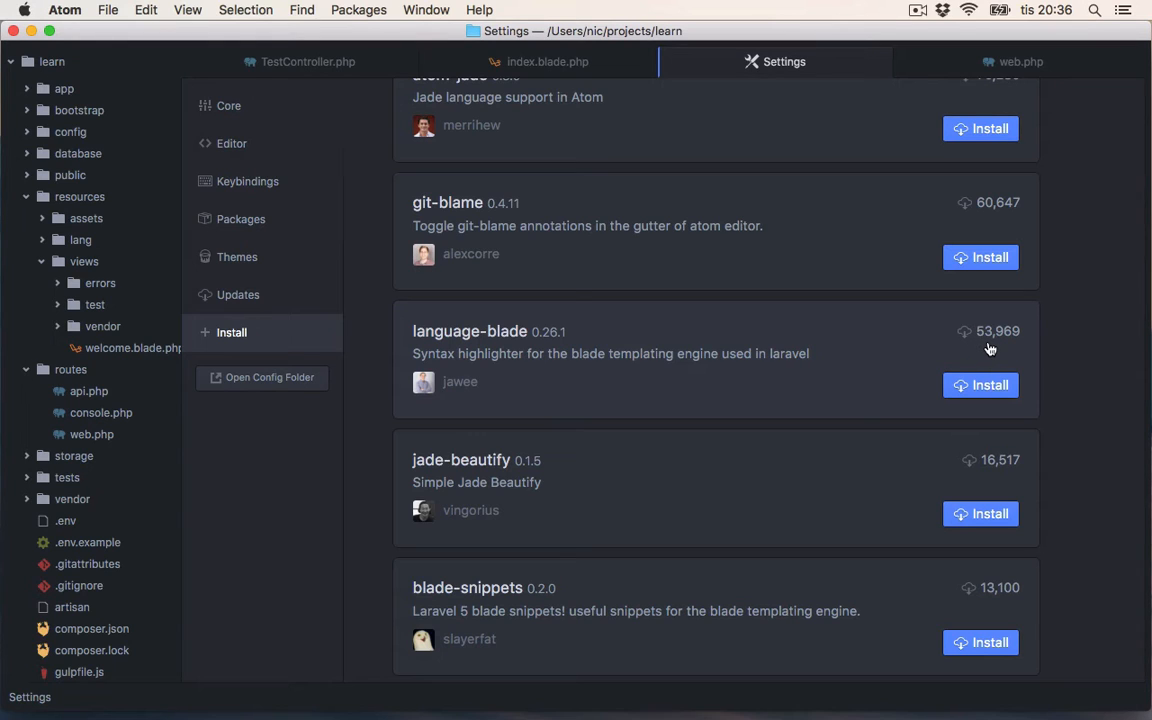
pyautogui.click(980, 387)
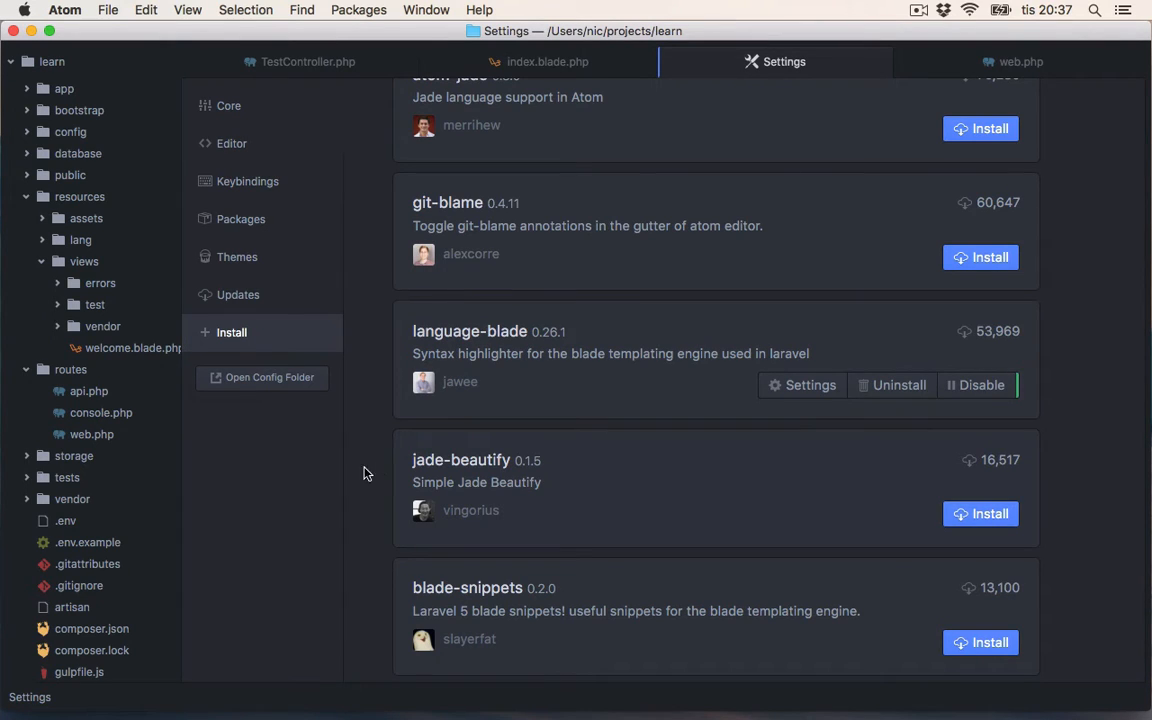
pyautogui.click(550, 62)
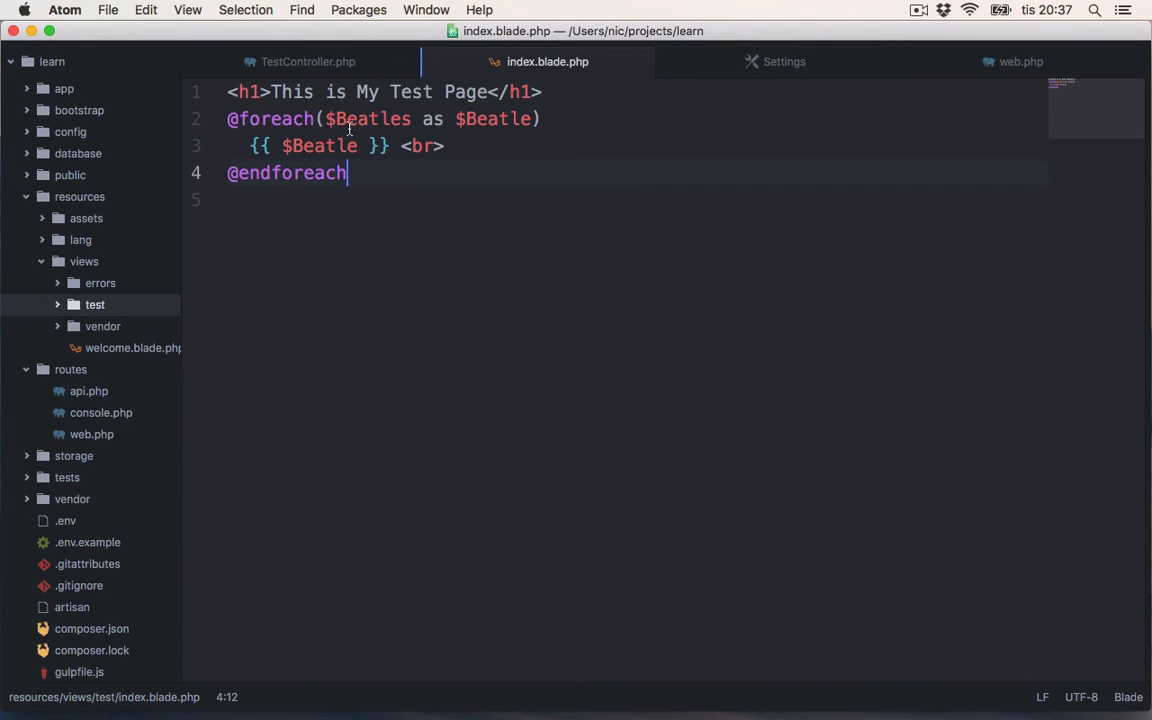